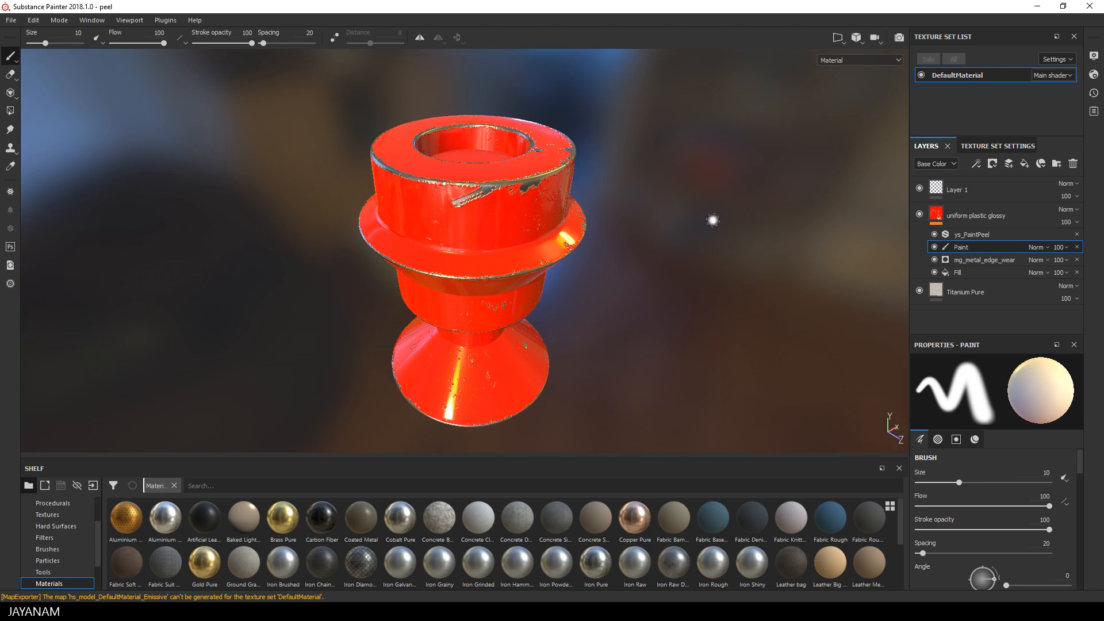
Export the DefaultMaterial textures to the PBR_Substance_Painter folder as 8-bit PNG files with the PBR MetalRough configuration
click(11, 21)
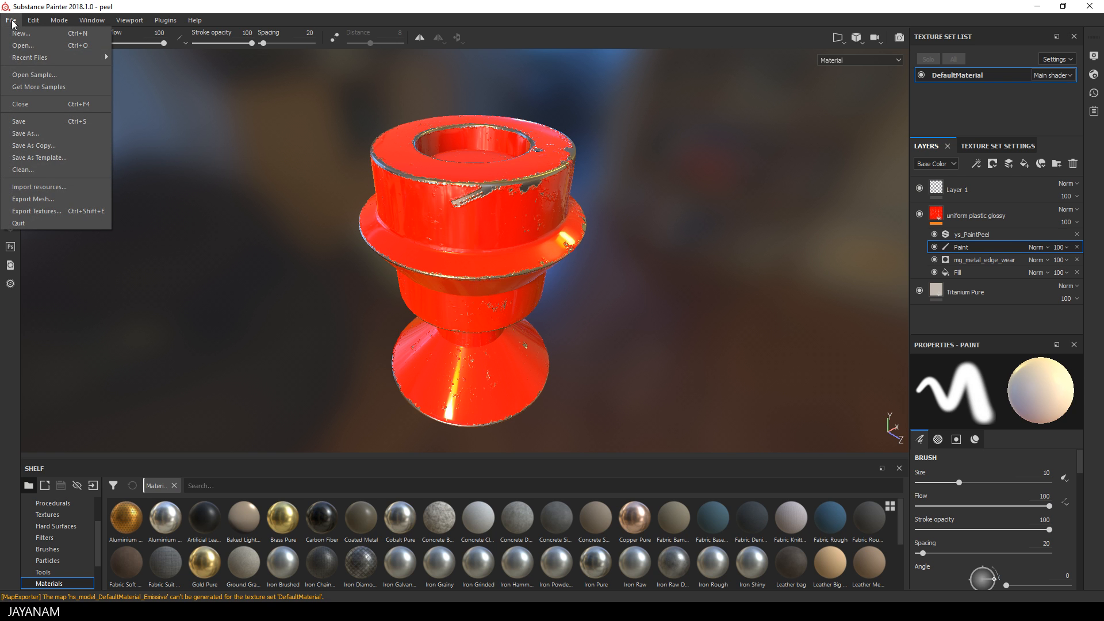
click(35, 211)
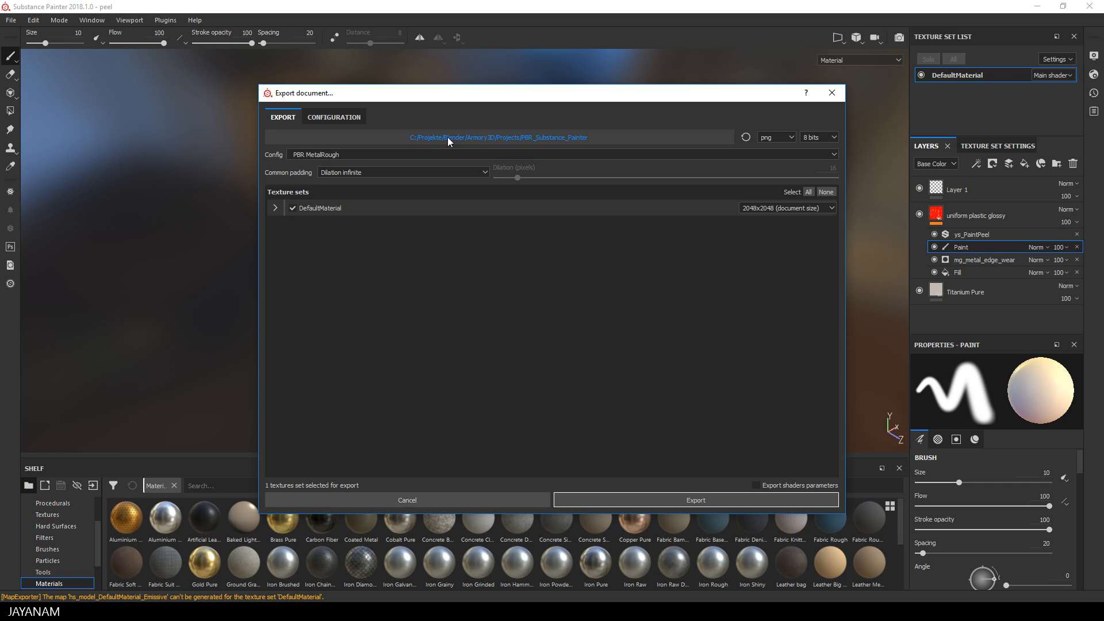
click(275, 209)
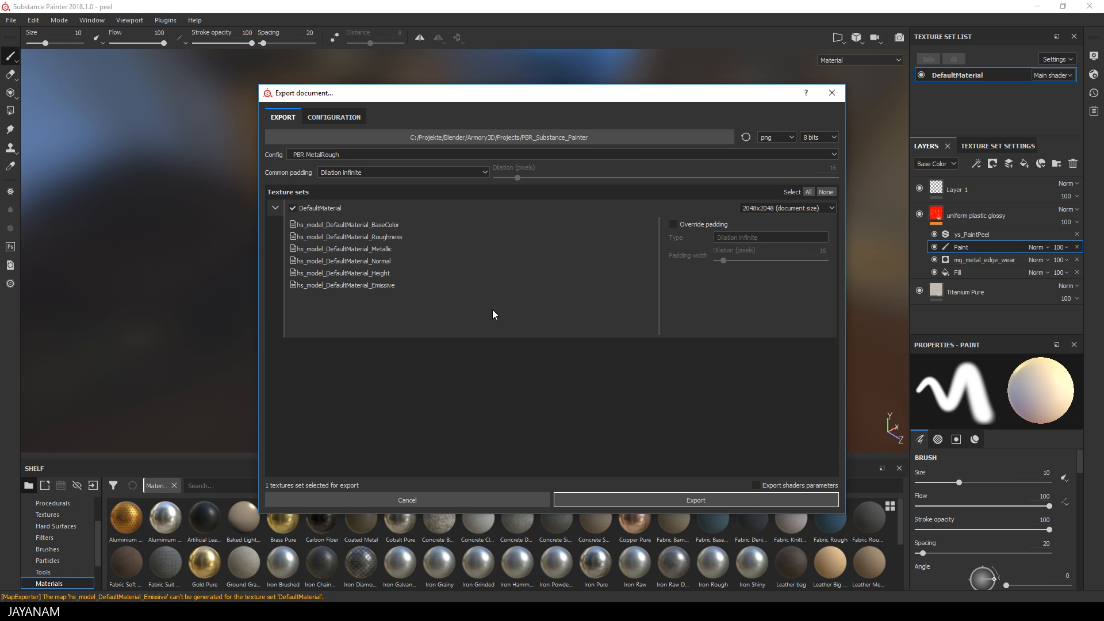
click(668, 493)
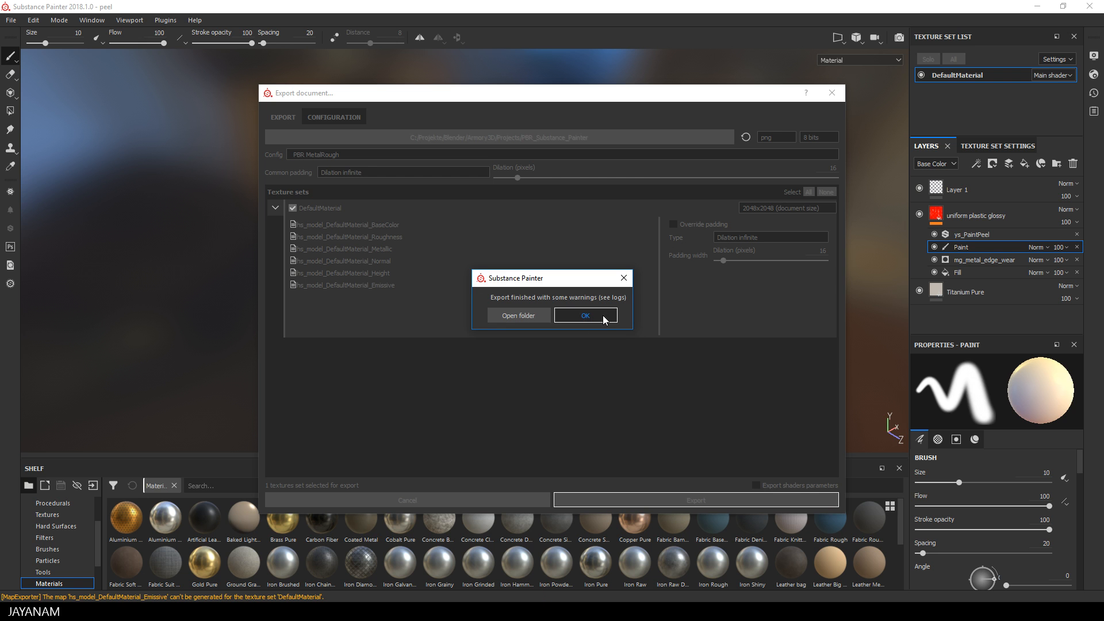
click(602, 316)
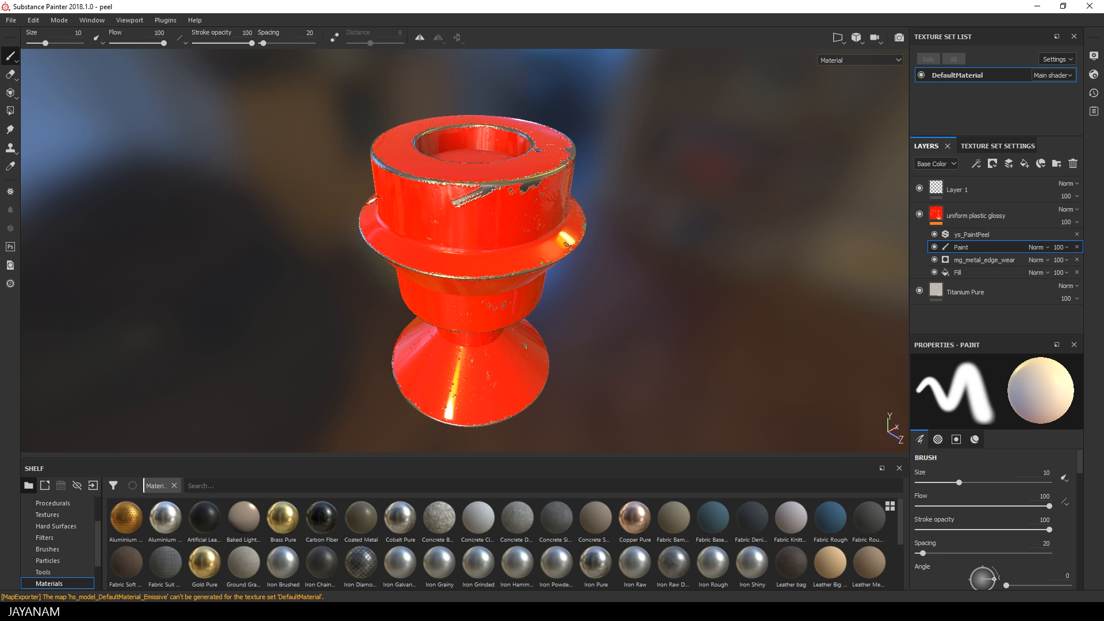
Export the mesh as peel.obj in the PBR_Substance_Painter folder, overwriting the existing file
click(11, 20)
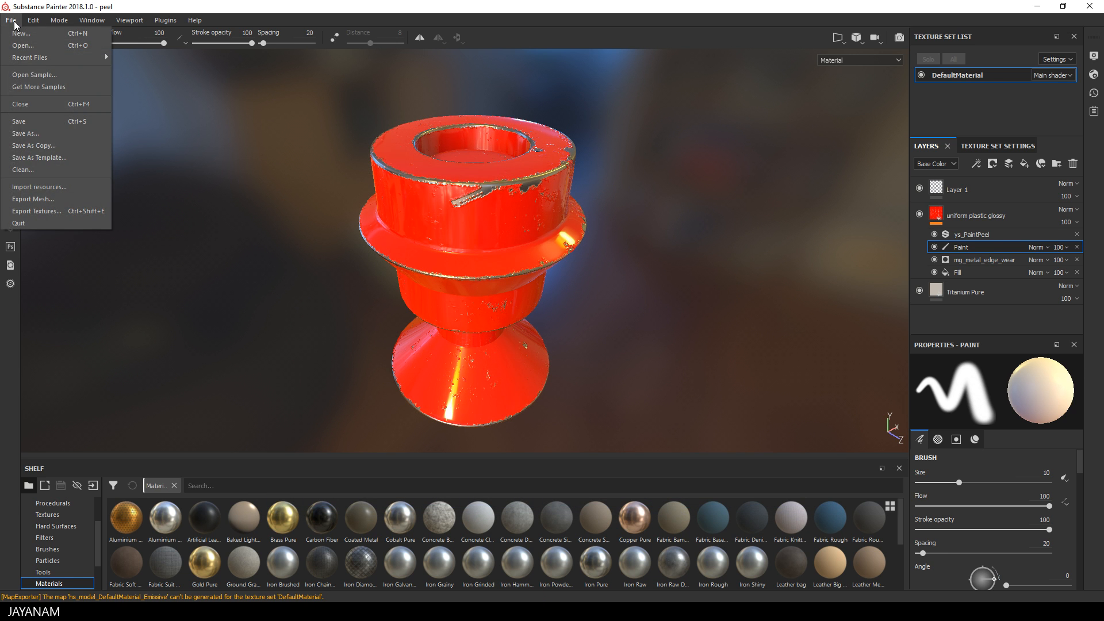
click(37, 199)
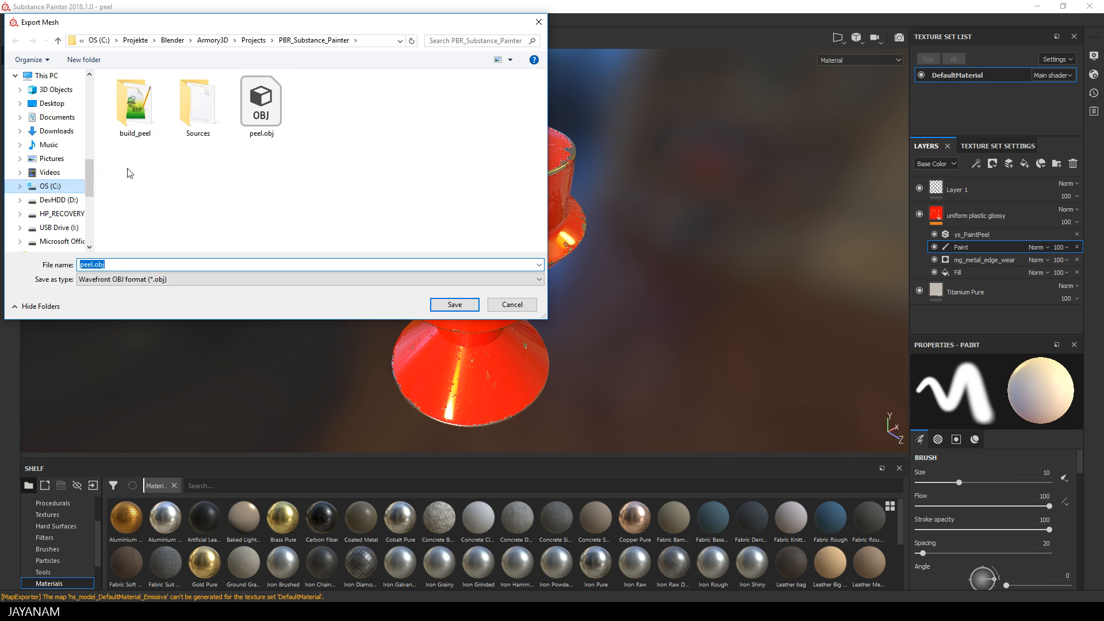
click(258, 99)
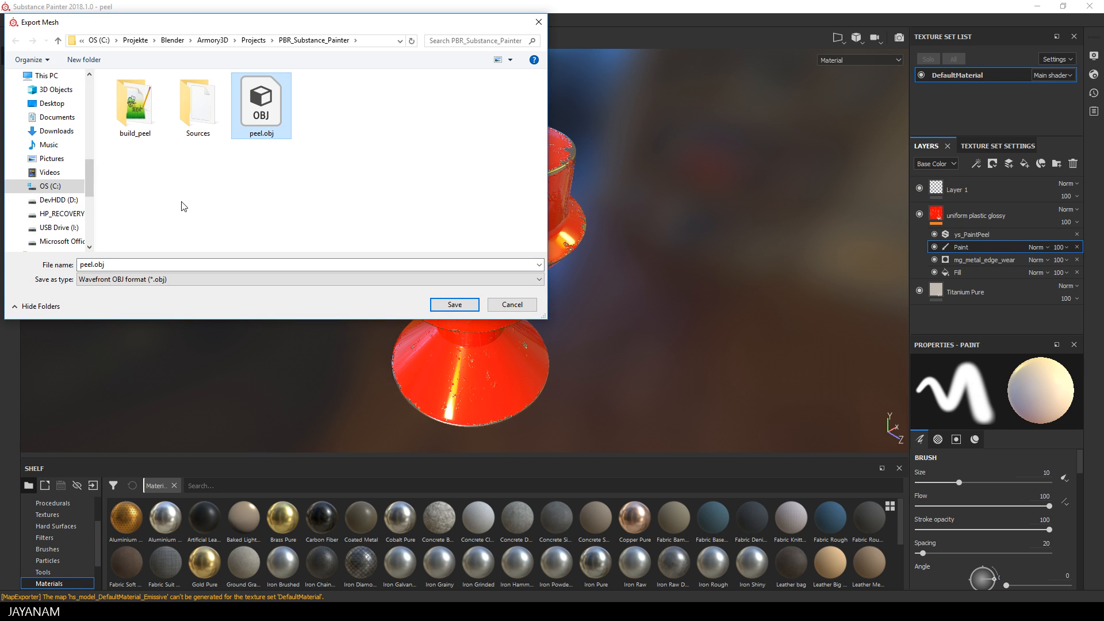
click(460, 305)
click(578, 309)
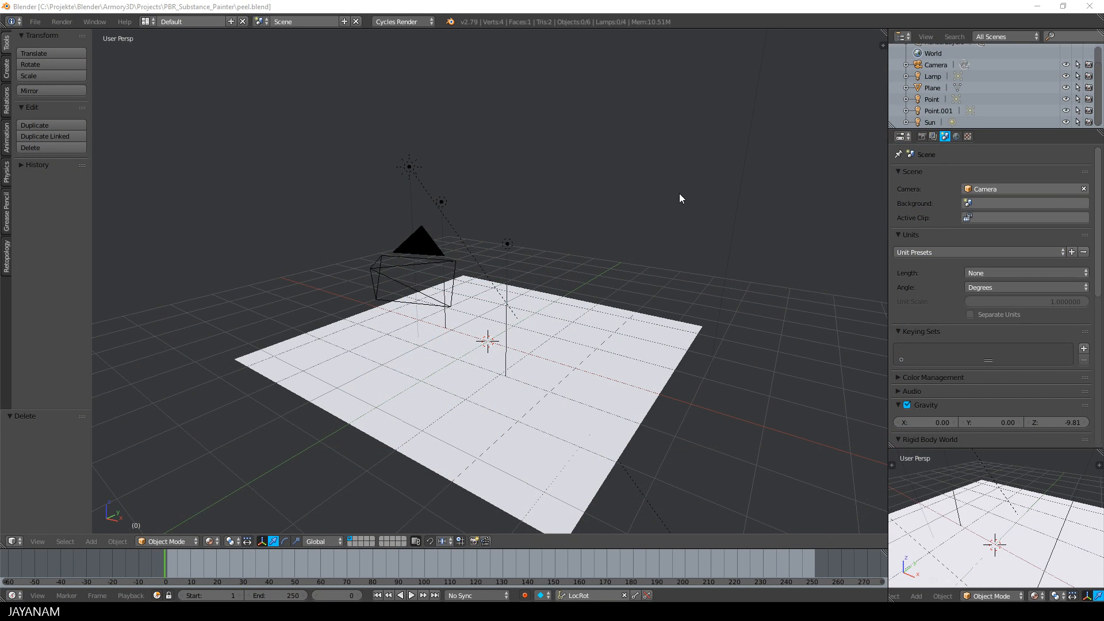
Switch to Blender and import peel.obj from the PBR_Substance_Painter folder as a Wavefront OBJ
middle_drag(619, 207, 599, 225)
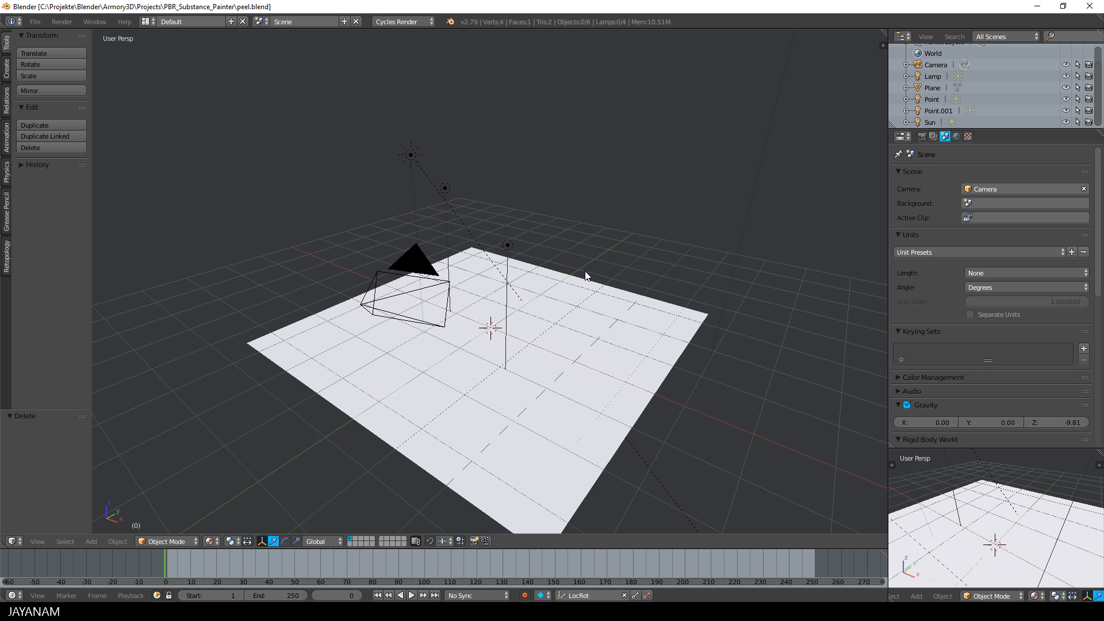
click(34, 23)
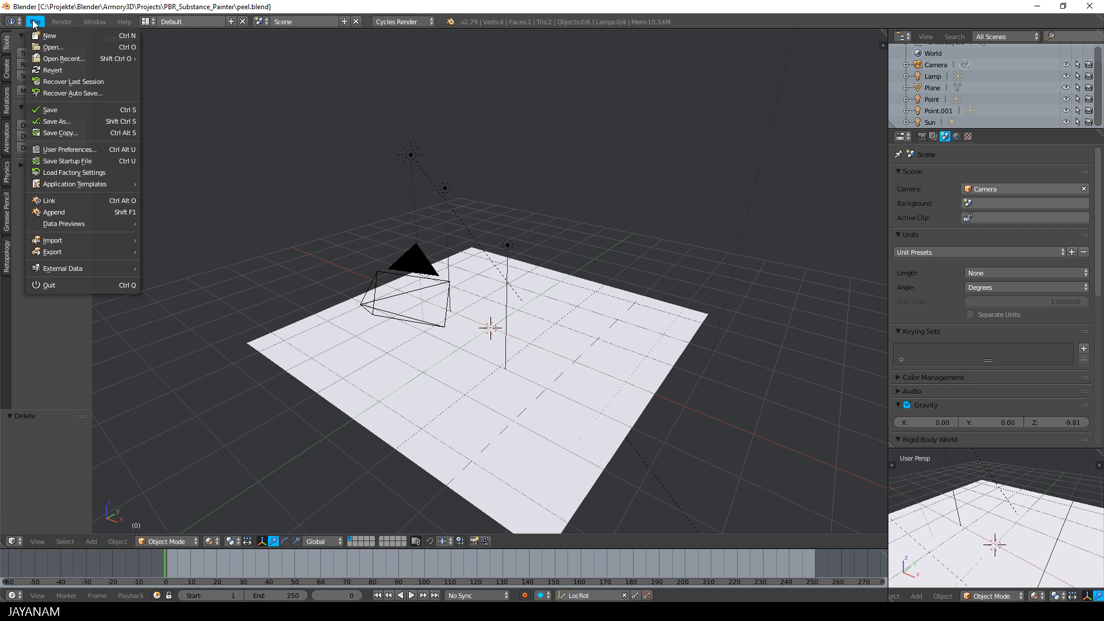
mouse_move(59, 244)
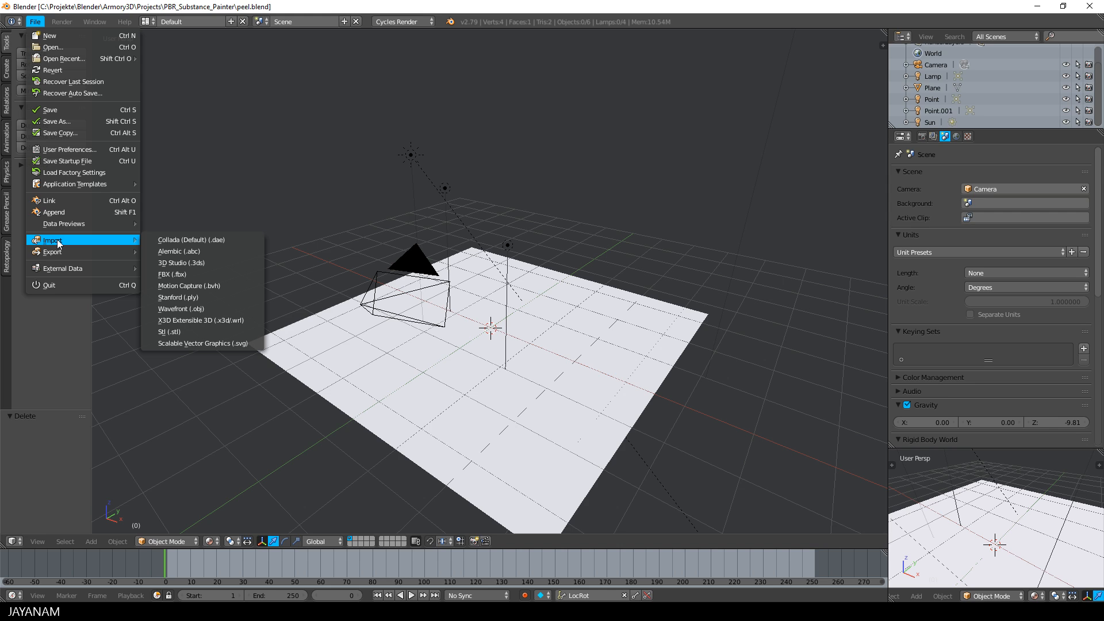
click(224, 311)
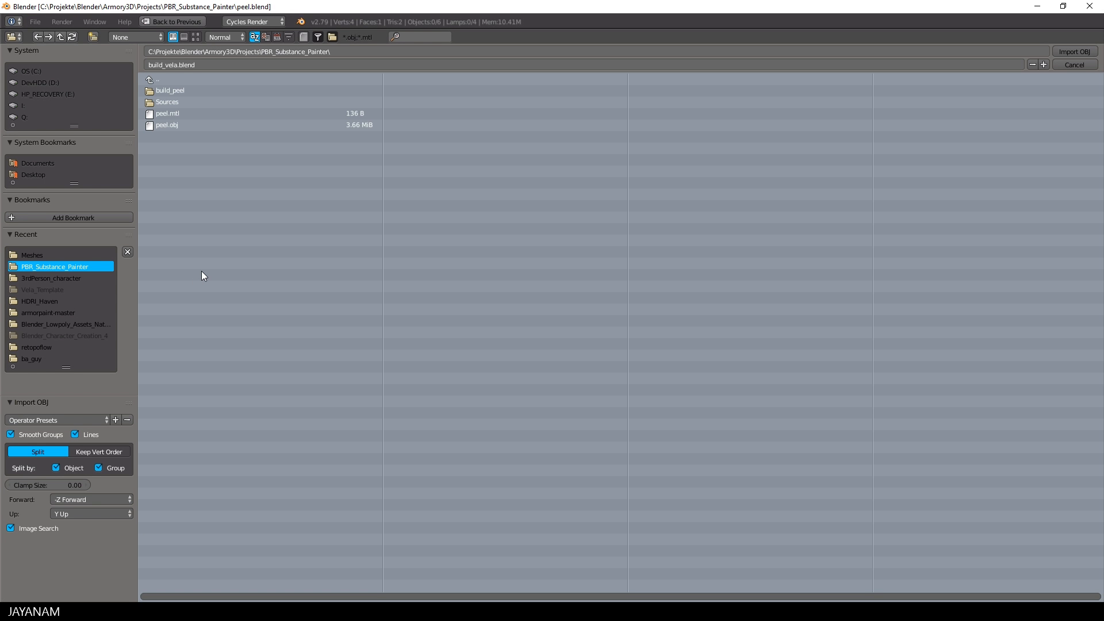
click(154, 126)
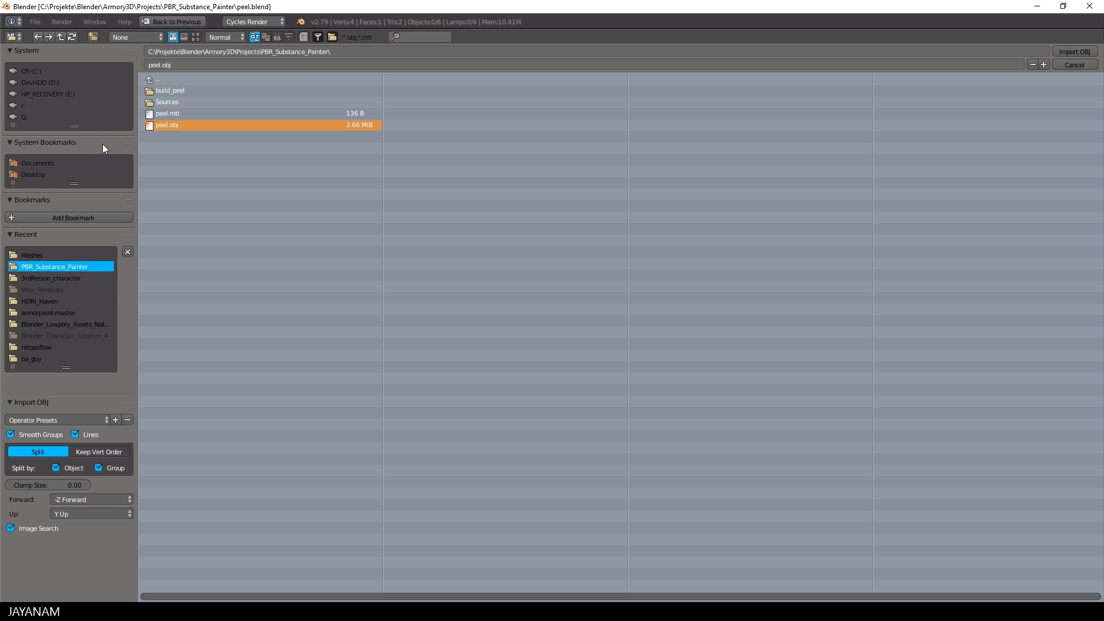
click(1064, 53)
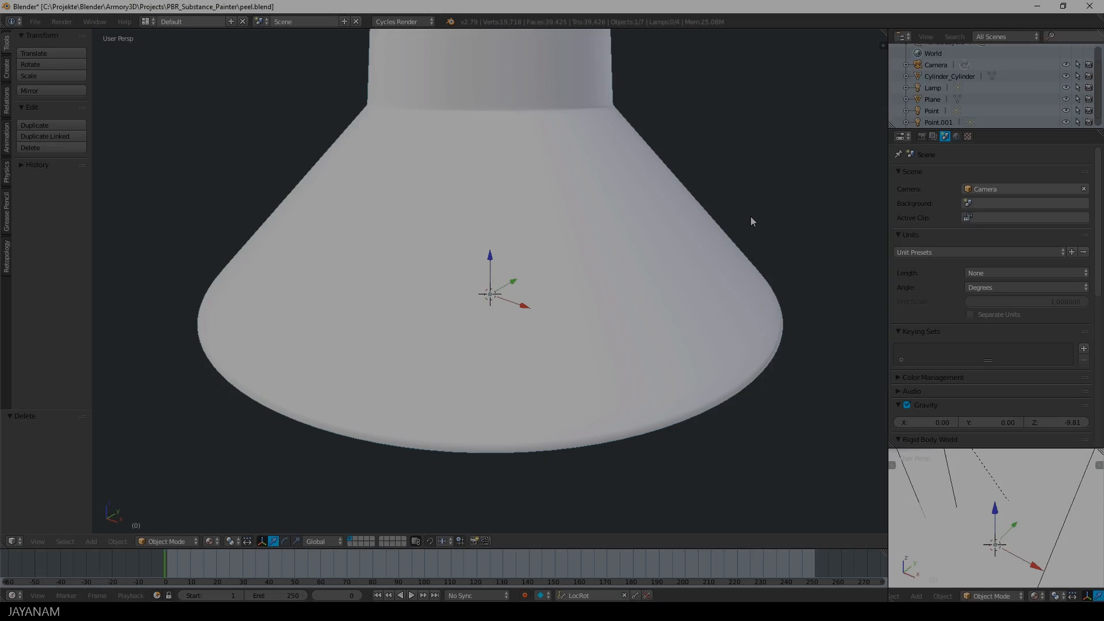
Scale the imported mesh down by 0.1 and again by 0.5
text(s.1)
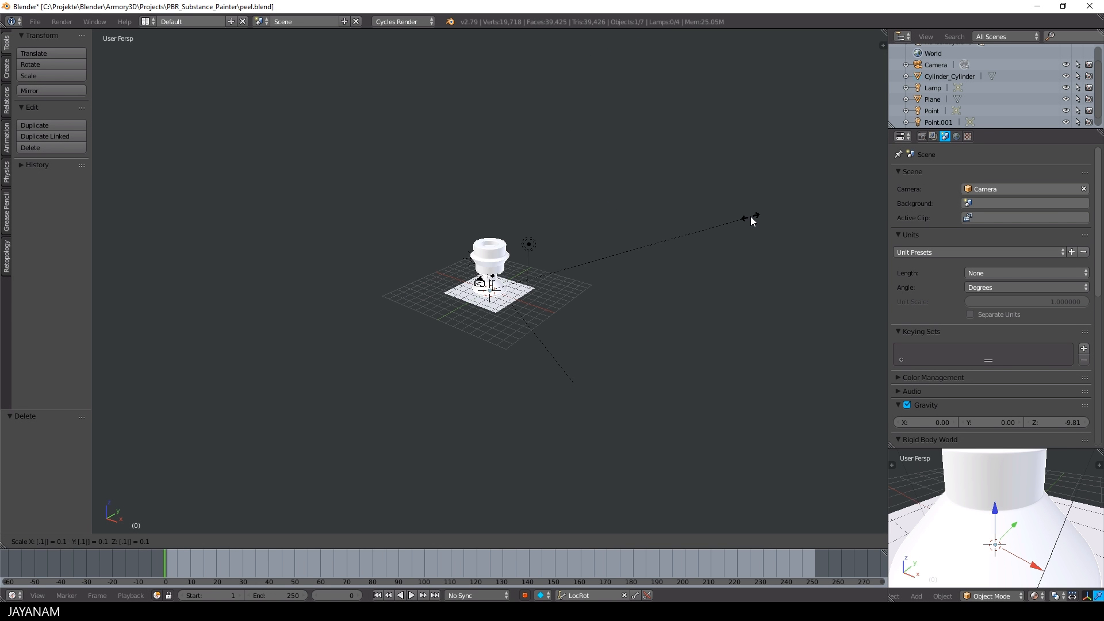
key(Return)
text(s.5)
key(Return)
In camera view, scale the mesh by 0.5 and by about 1.161 to fit the frame, and apply its scale
key(KP_0)
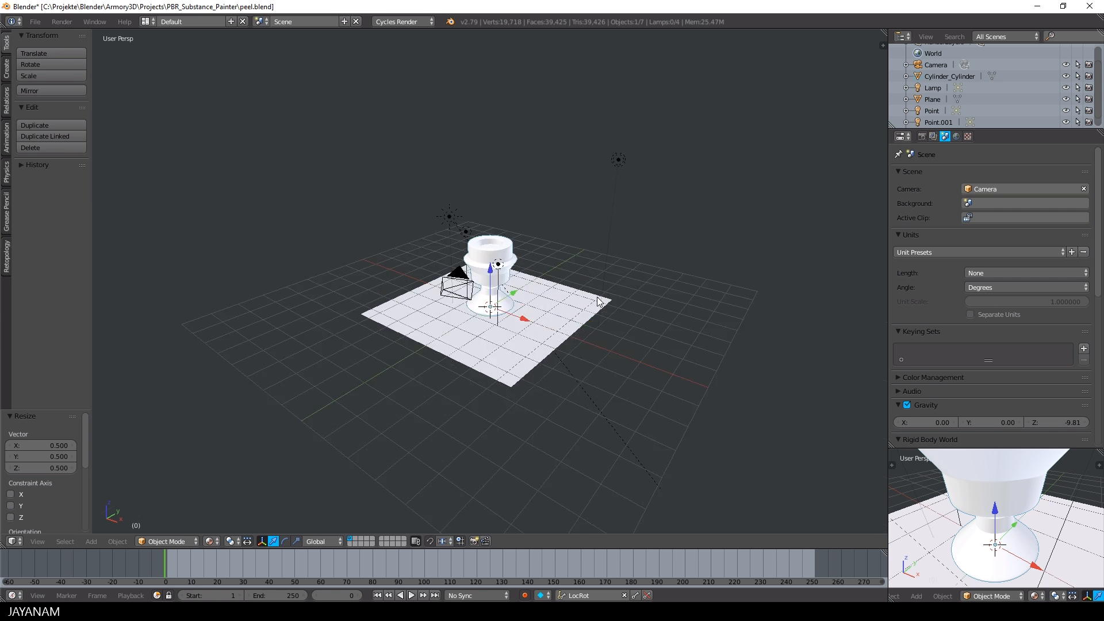
text(s)
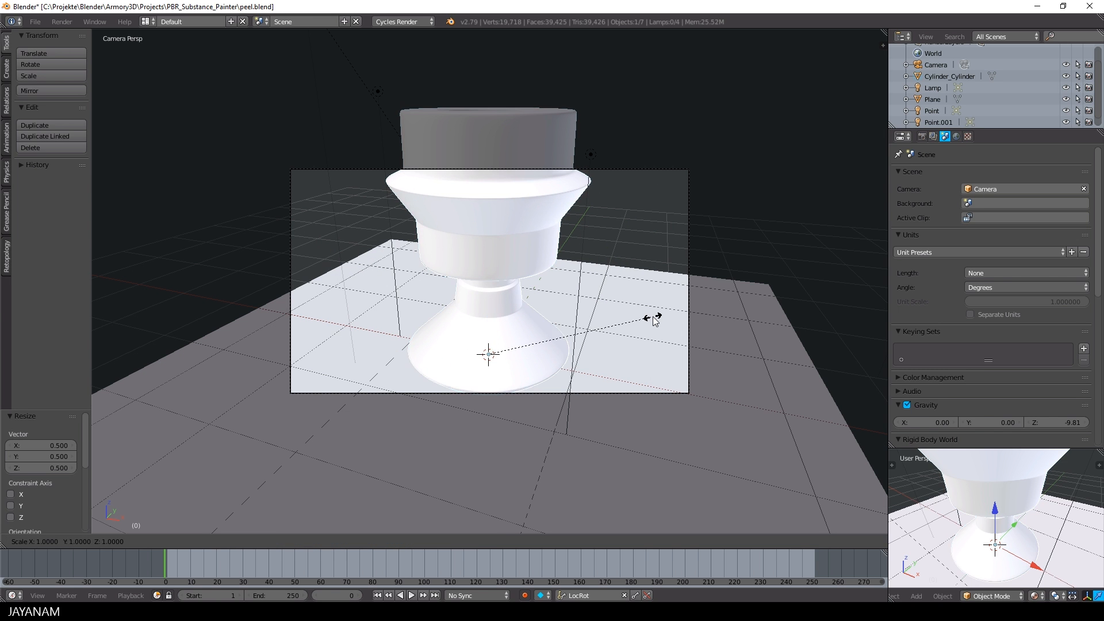
text(.5)
key(Return)
key(s)
click(682, 320)
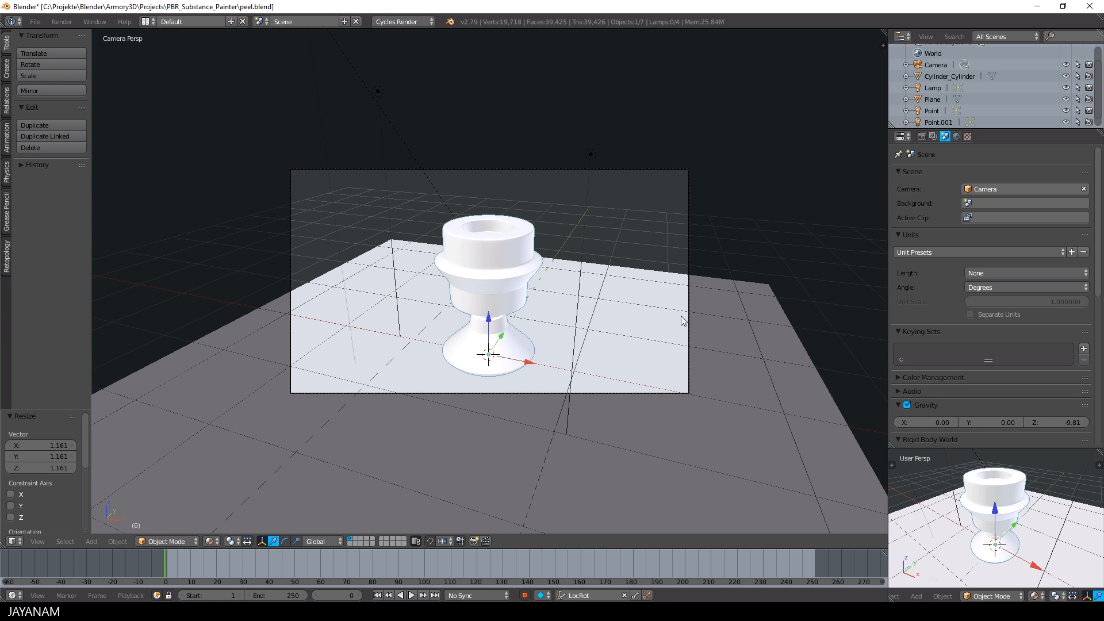
key(ctrl+a)
click(670, 340)
Move the camera by about 0.022, -0.038 and -0.102 to reframe the mesh, and leave the camera view
right_click(543, 169)
key(g)
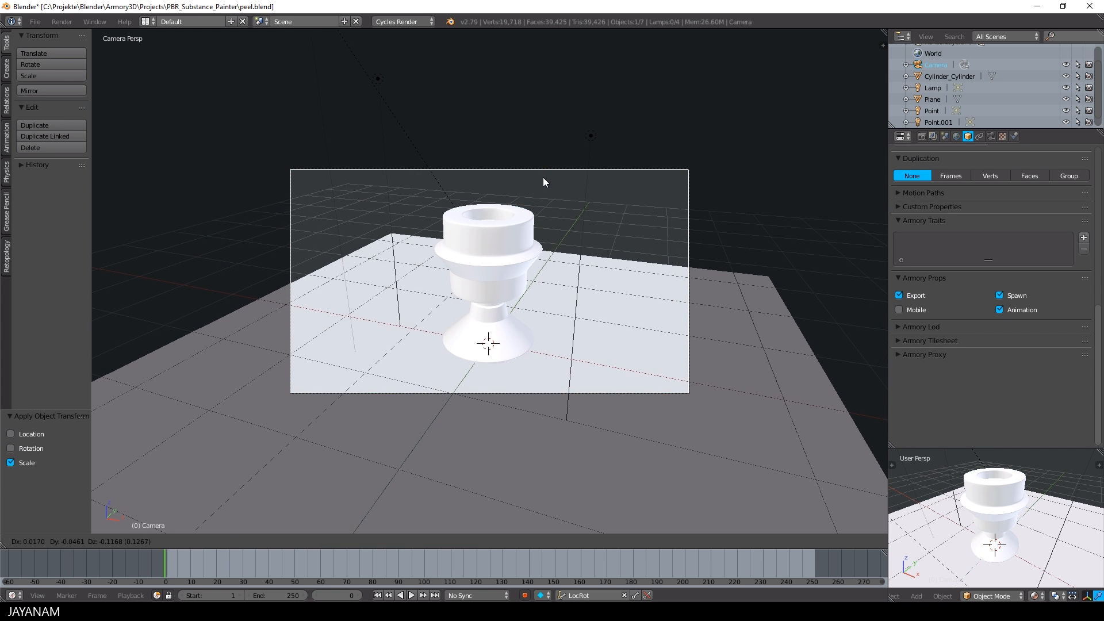
click(597, 220)
key(KP_0)
Split the 3D view vertically and turn the new area into a Node Editor
drag(884, 32, 504, 172)
click(516, 541)
click(542, 414)
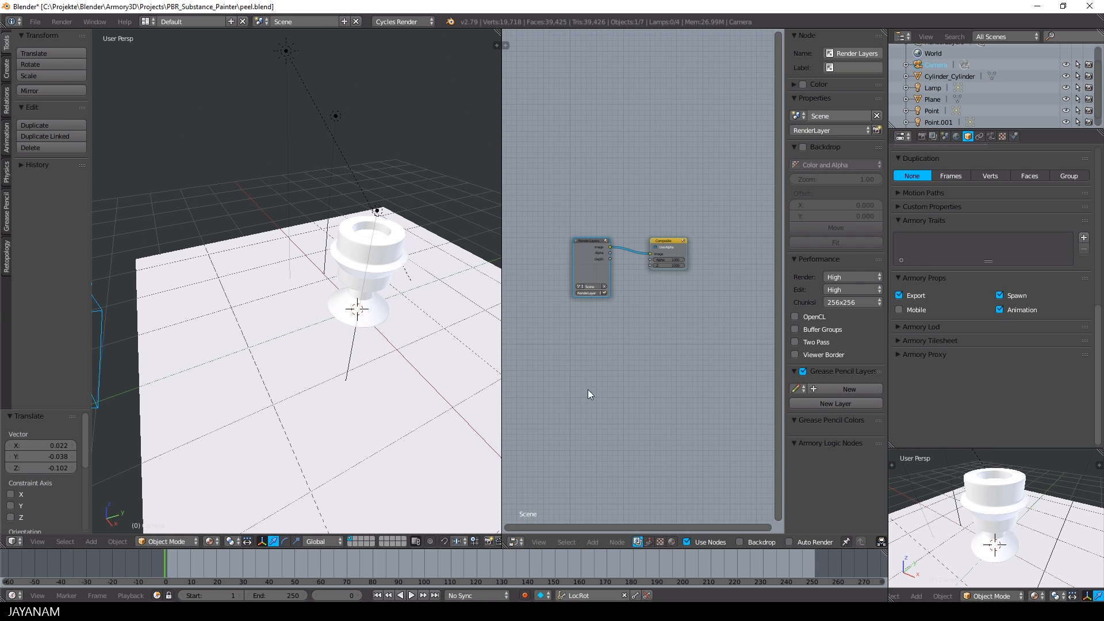
Select the imported mesh and show the shader nodes of its DefaultMaterial in the Node Editor
right_click(348, 244)
click(1014, 136)
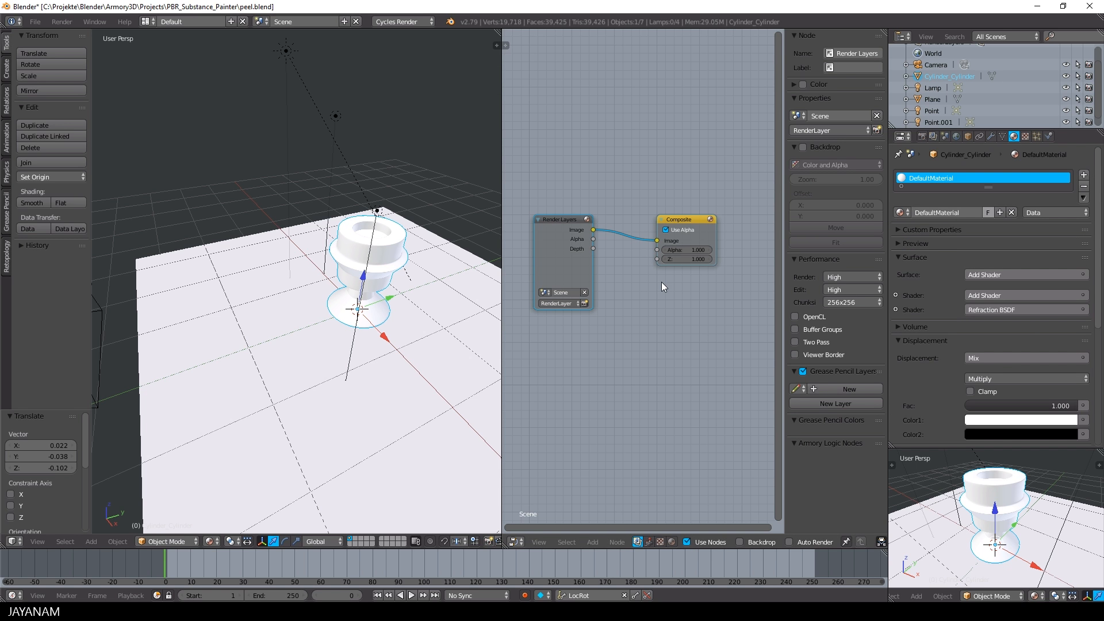
click(672, 542)
Delete all nodes of DefaultMaterial except the Material Output node
scroll(702, 367, down, 4)
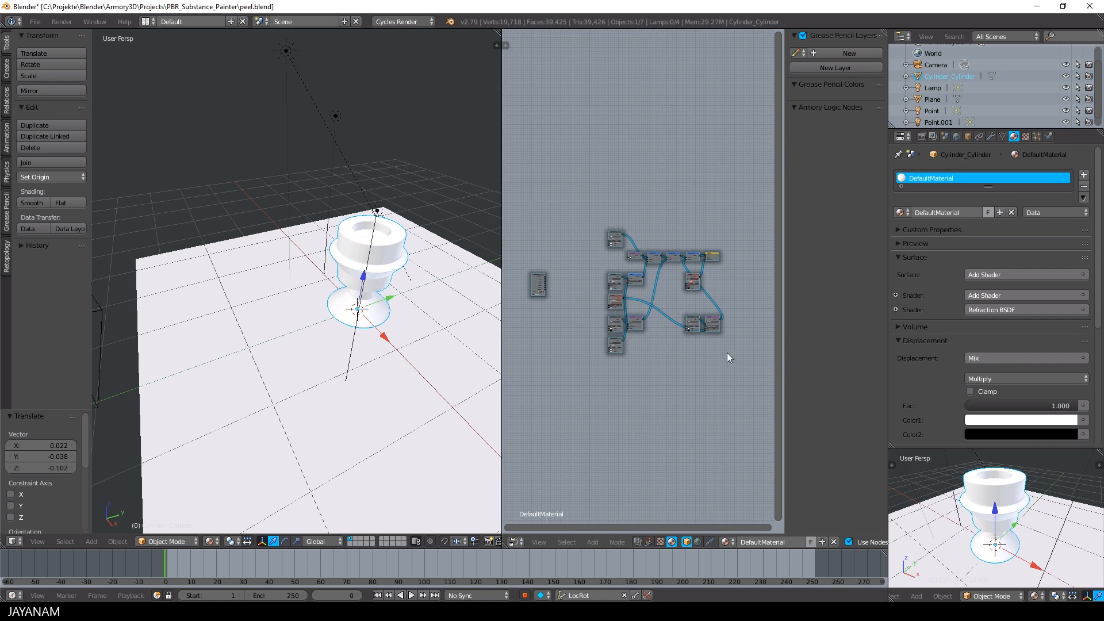
scroll(685, 309, up, 4)
click(722, 280)
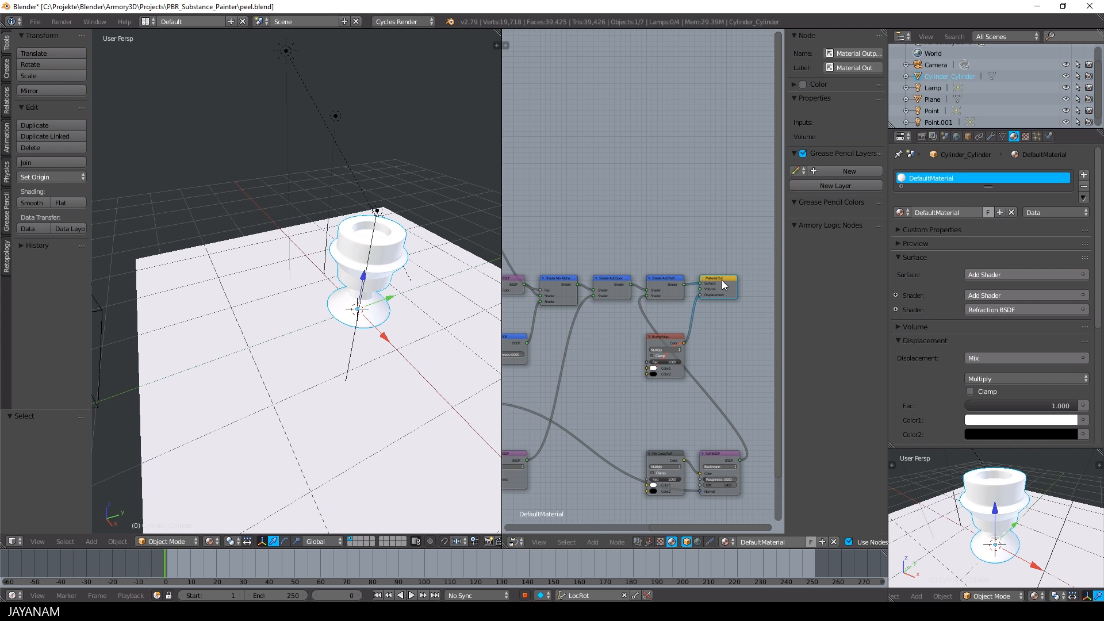
key(x)
scroll(692, 230, up, 3)
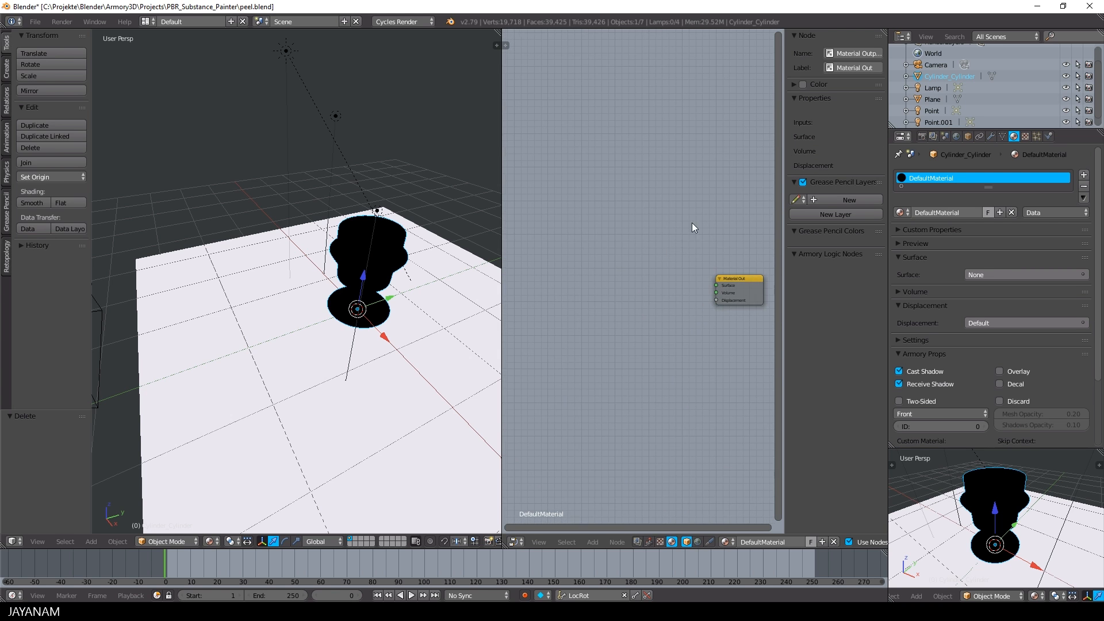
Widen the Node Editor, add an Armory PBR node, and connect its Surface output to the Material Output's Surface input
middle_drag(692, 222, 626, 184)
drag(501, 253, 325, 253)
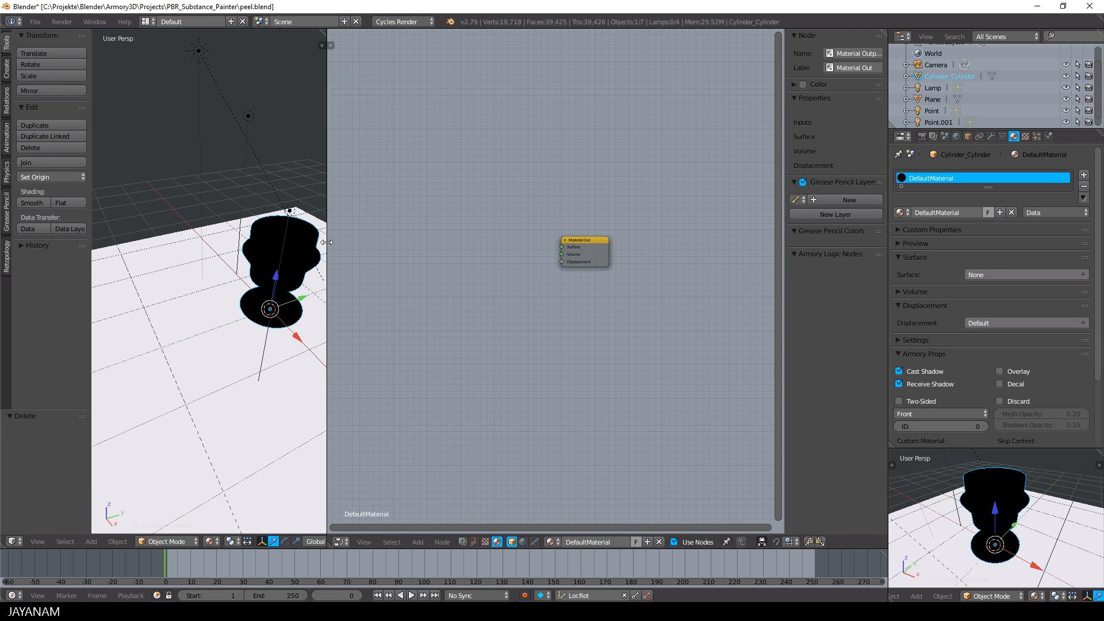
scroll(575, 294, up, 3)
middle_drag(556, 288, 588, 305)
key(shift+a)
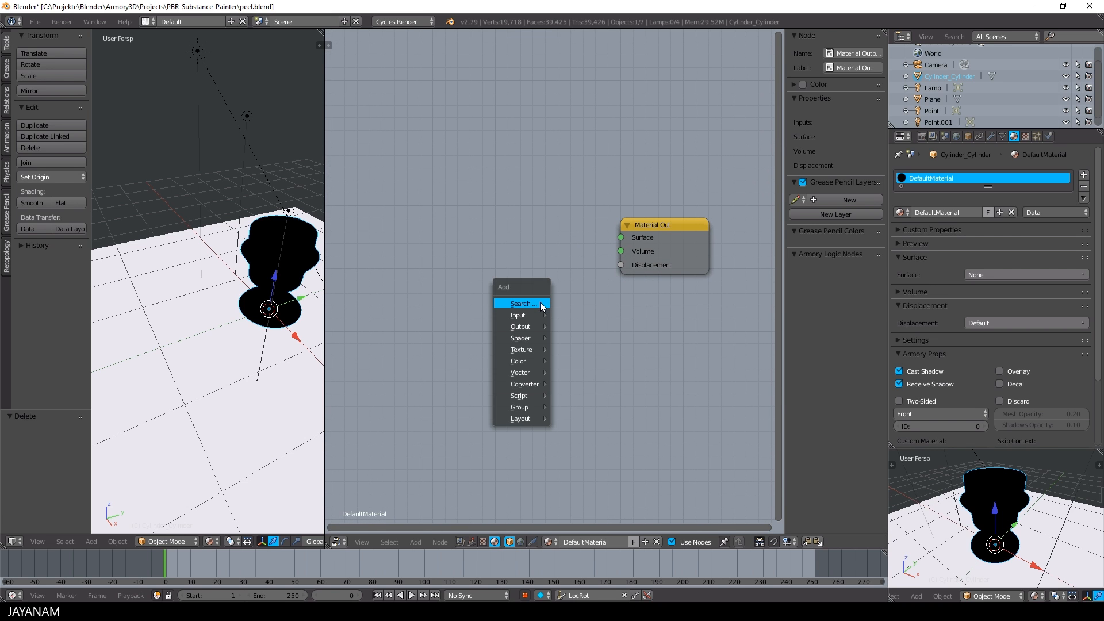
click(540, 302)
text(arm)
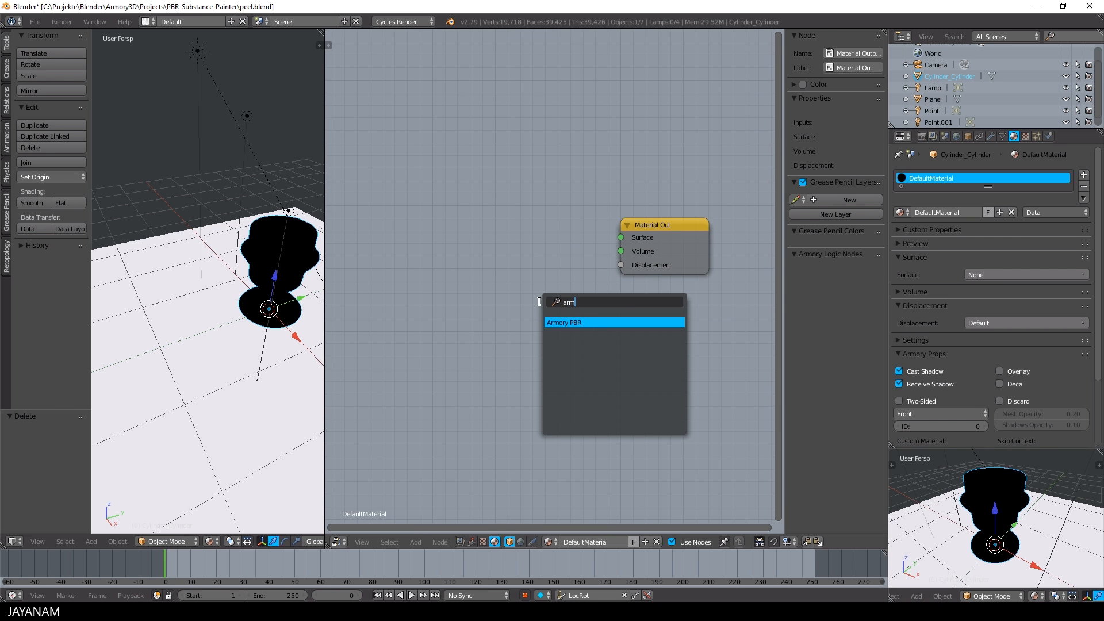
click(569, 320)
click(492, 154)
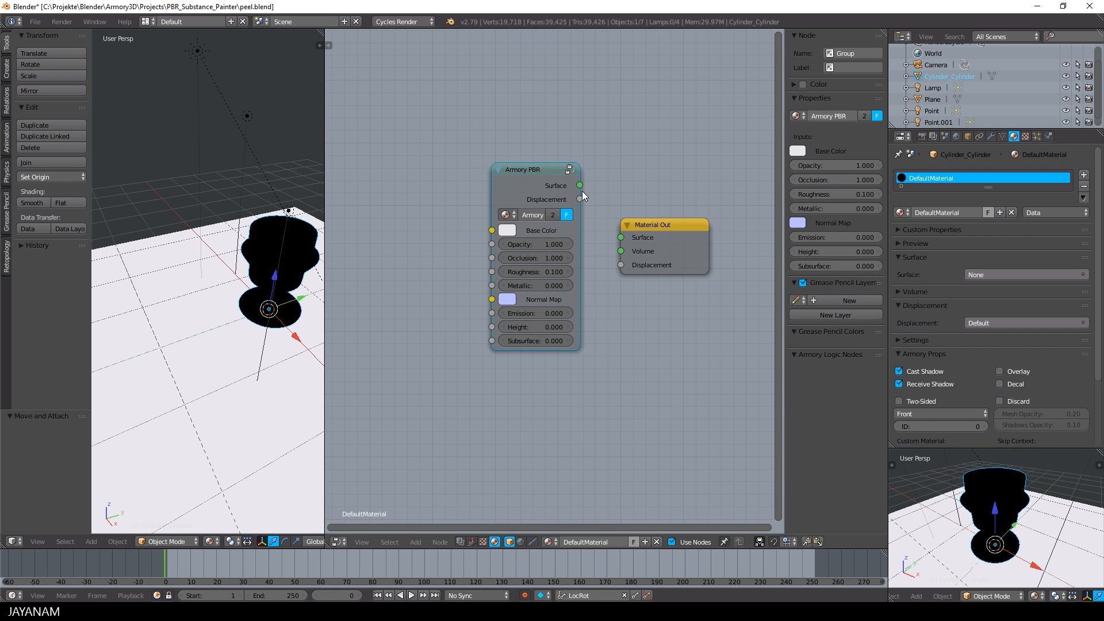
drag(580, 186, 623, 239)
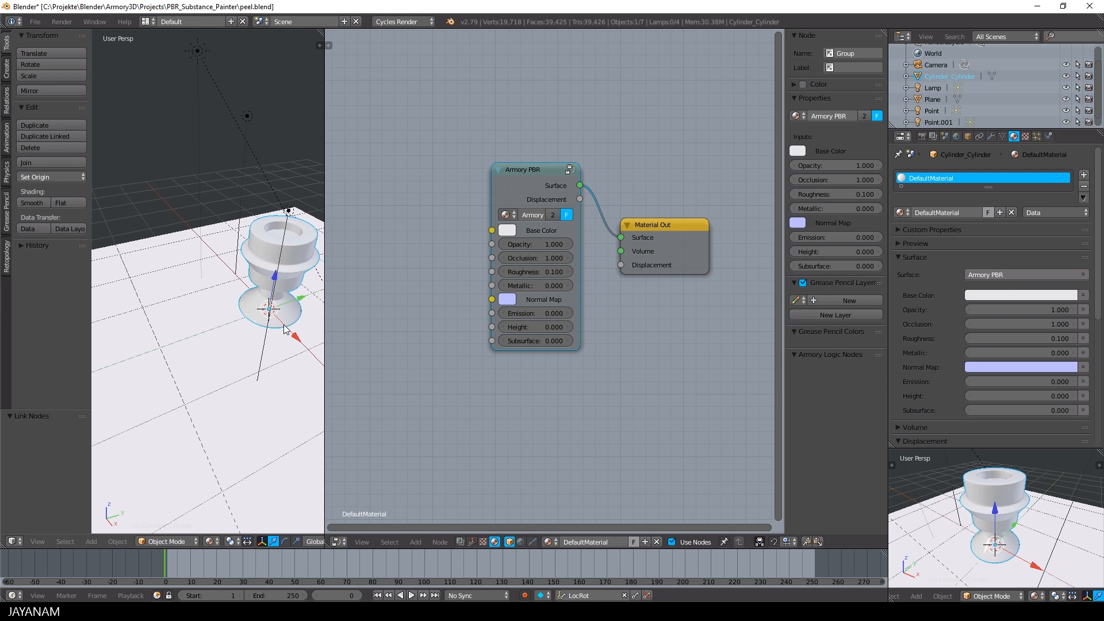
click(210, 543)
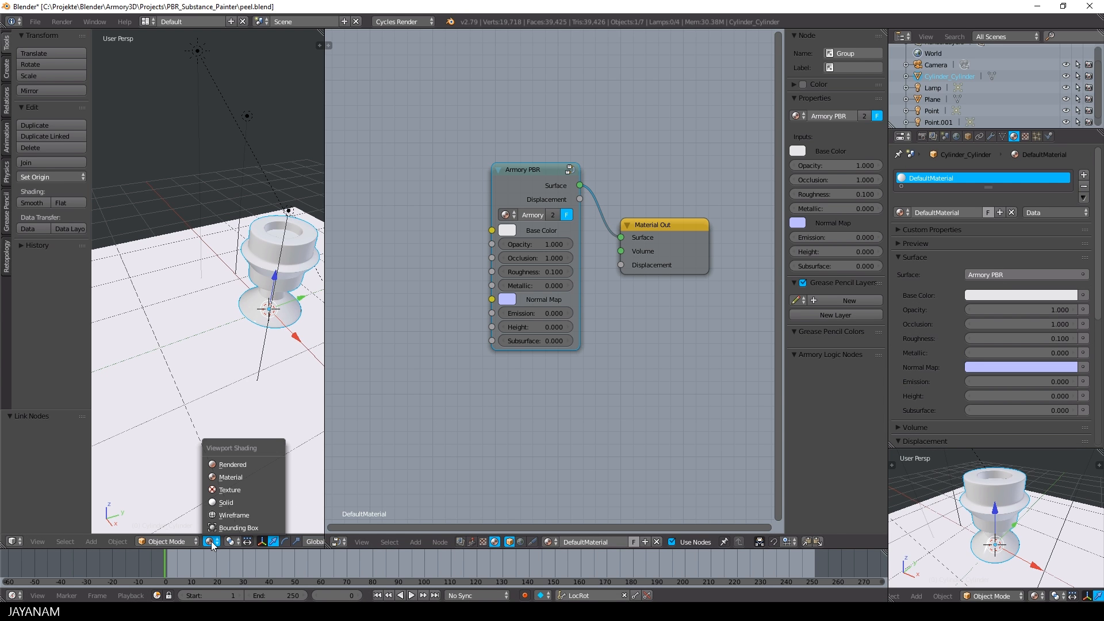
Add hs_model_DefaultMaterial_BaseColor.png from the File Explorer window as an image texture above the Armory PBR node and connect its Color to Base Color
middle_drag(575, 411, 741, 431)
key(alt+Tab)
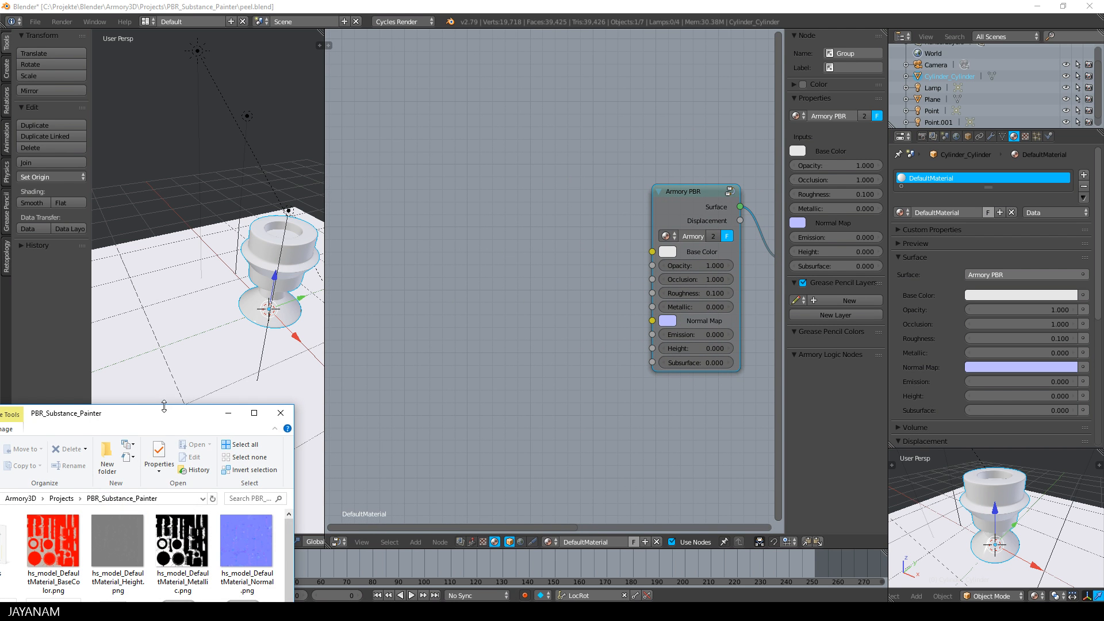
drag(163, 406, 169, 394)
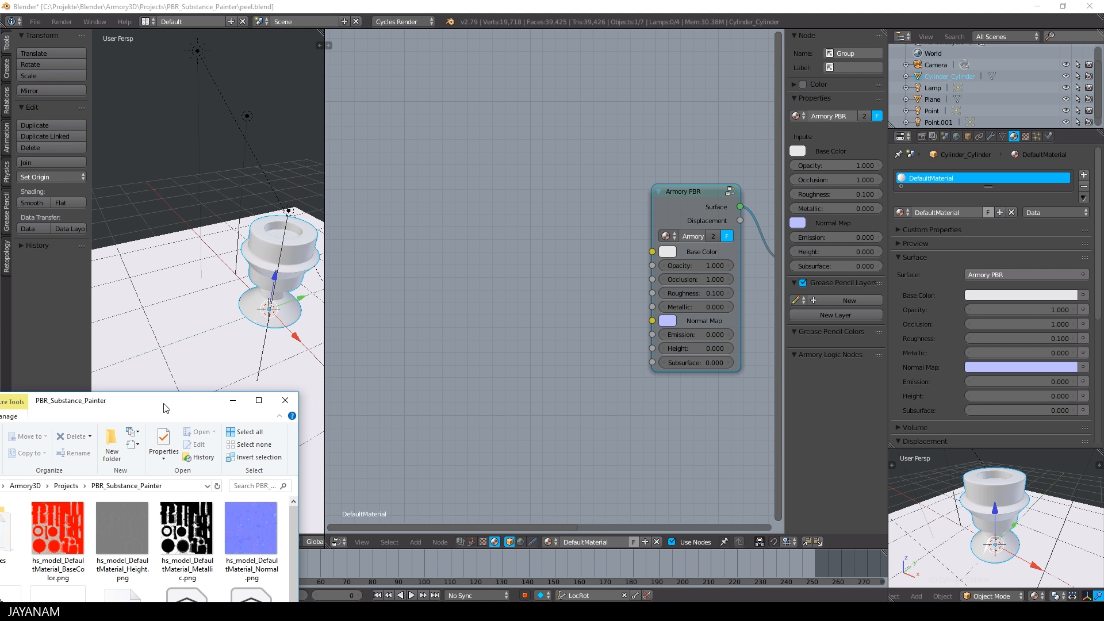
drag(58, 528, 652, 252)
middle_drag(305, 288, 258, 327)
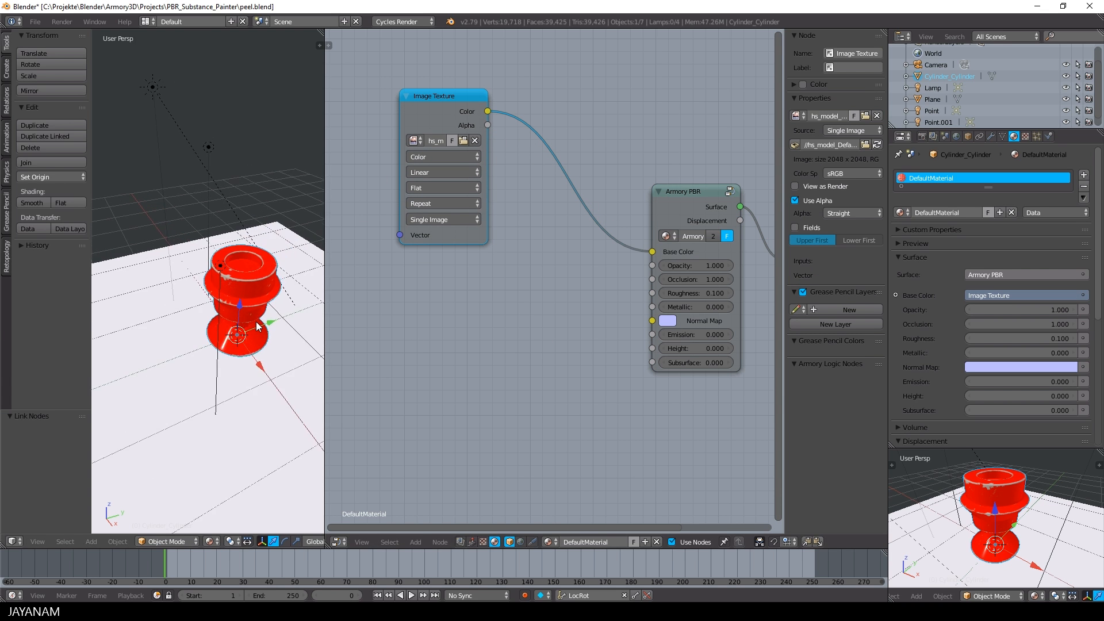
scroll(257, 317, up, 3)
drag(435, 97, 438, 51)
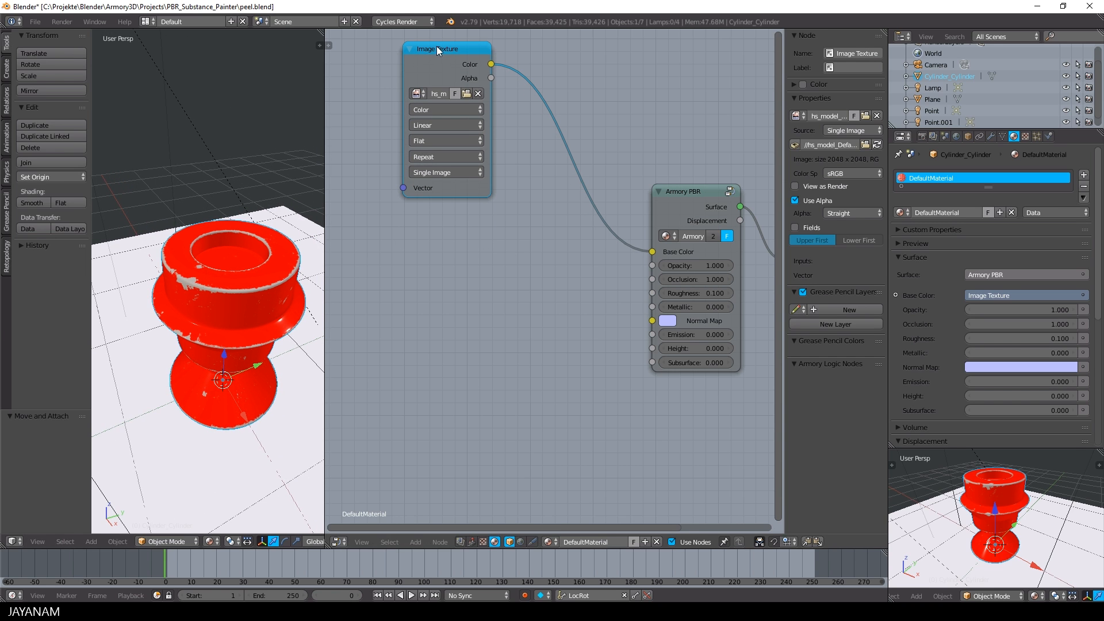
Add hs_model_DefaultMaterial_Height.png as a Non-Color Data image texture, connect its Color to Armory PBR's Height, and collapse the node below
key(alt+Tab)
drag(112, 533, 424, 257)
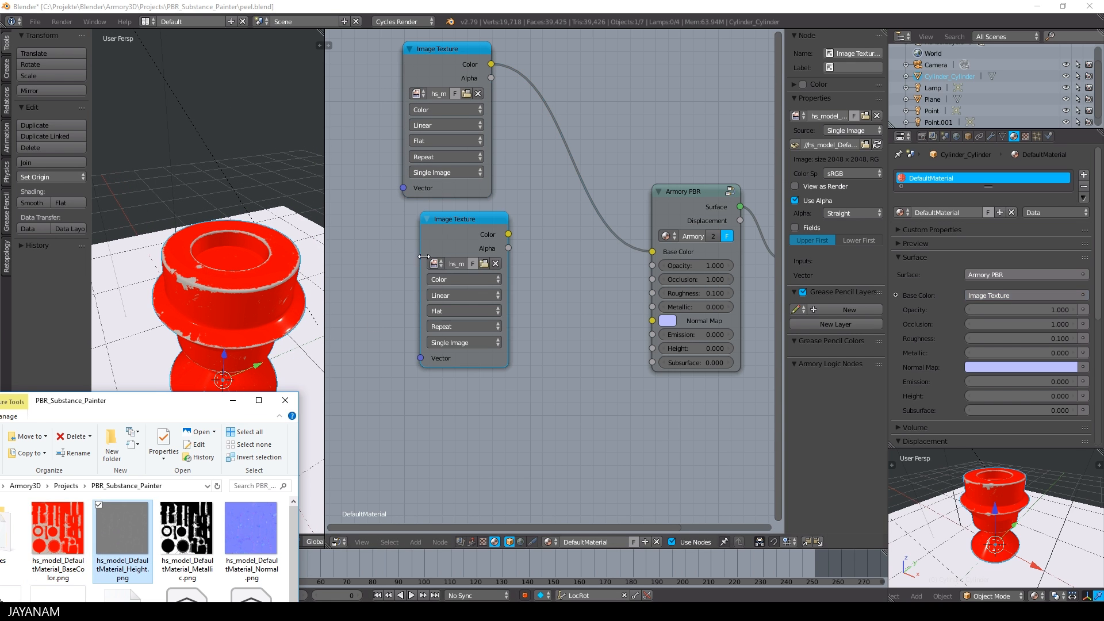
drag(461, 219, 440, 216)
click(461, 278)
click(454, 251)
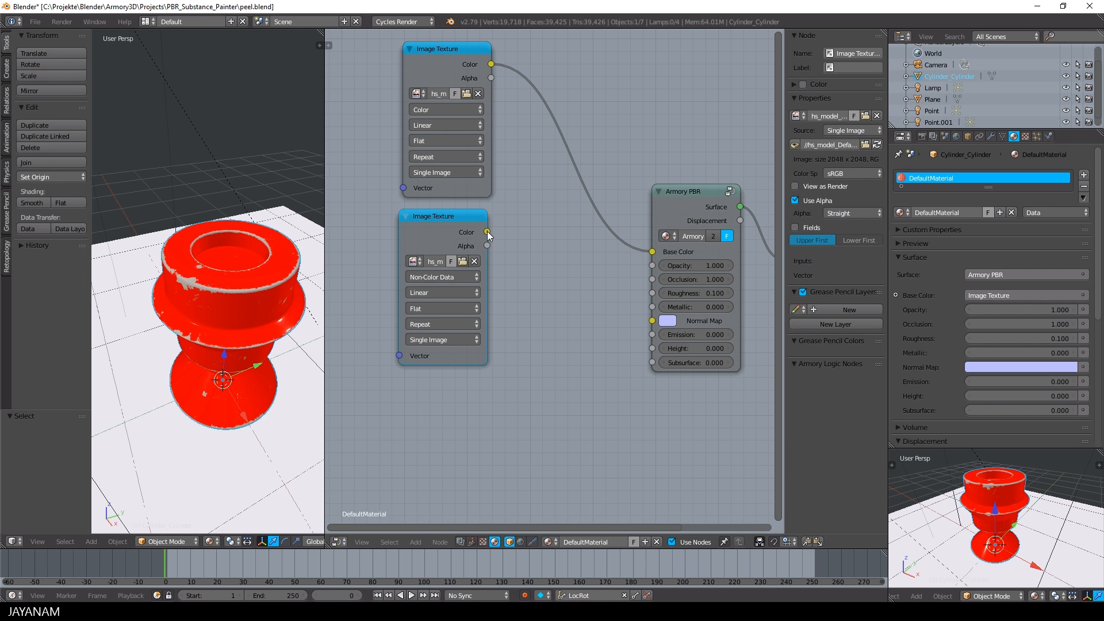
drag(487, 231, 652, 348)
click(406, 217)
drag(421, 221, 476, 435)
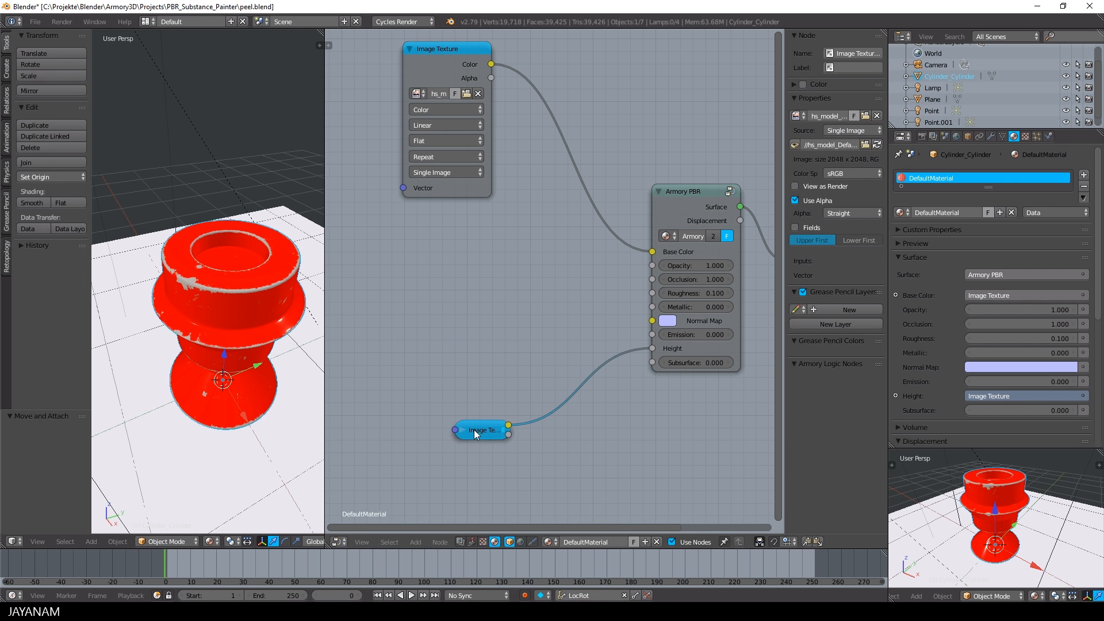
Add the Metallic PNG as a Non-Color Data image texture, connect its Color to Metallic, and collapse it beside the height texture node
click(190, 611)
drag(190, 540, 392, 325)
click(455, 344)
click(435, 355)
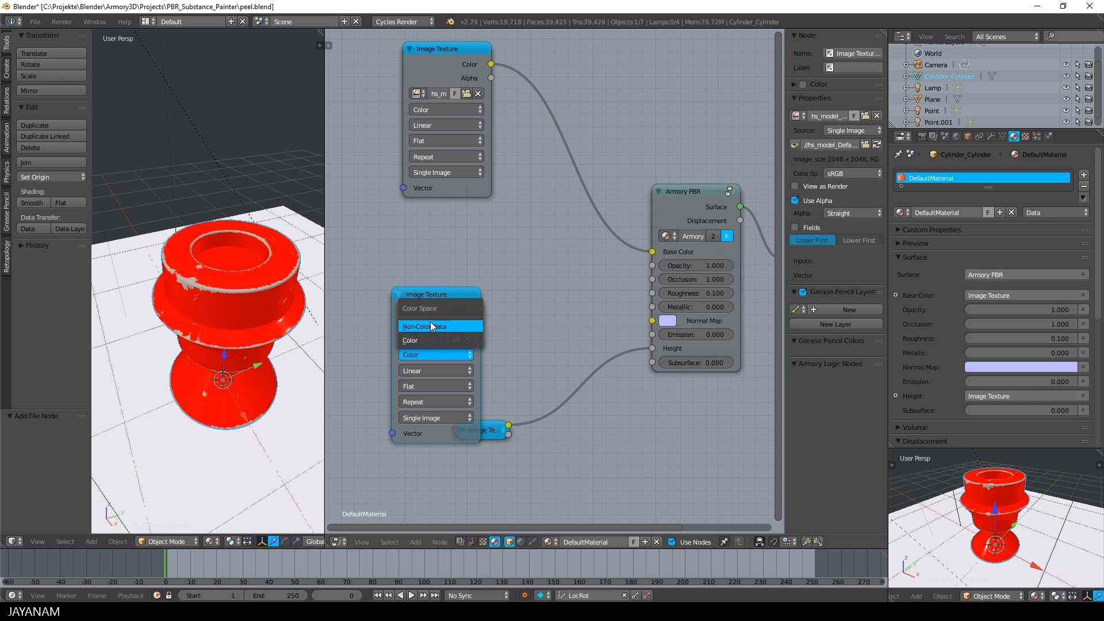
click(435, 343)
drag(479, 309, 652, 306)
click(399, 295)
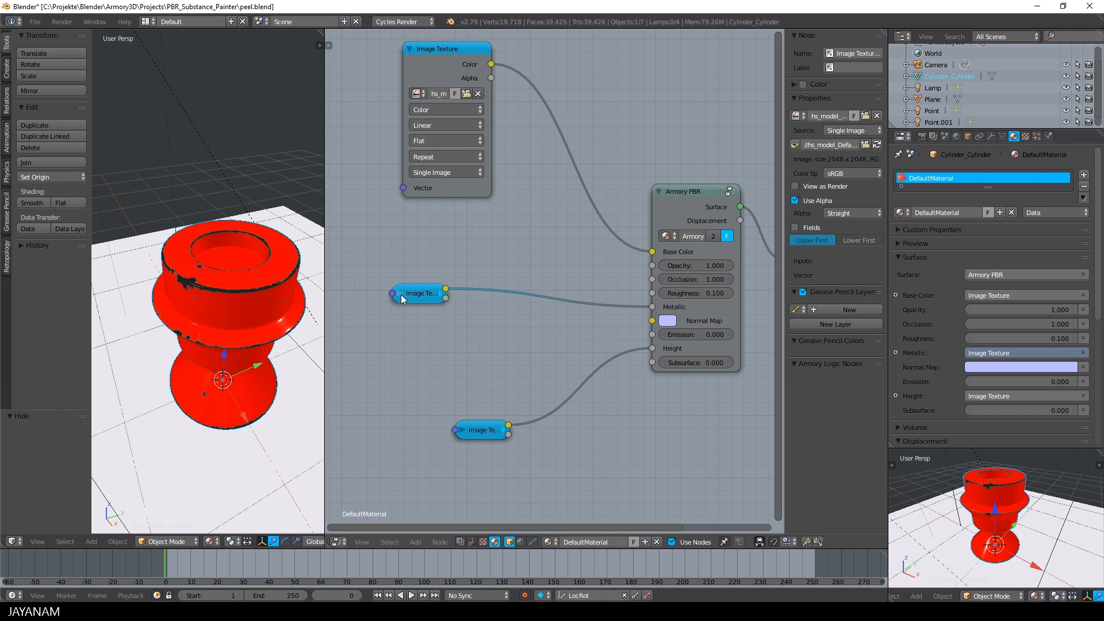
drag(401, 295, 375, 419)
Add hs_model_DefaultMaterial_Normal.png as a Non-Color Data image texture, connect its Color to Normal Map, and collapse it above the metallic node
key(alt+Tab)
drag(381, 274, 381, 274)
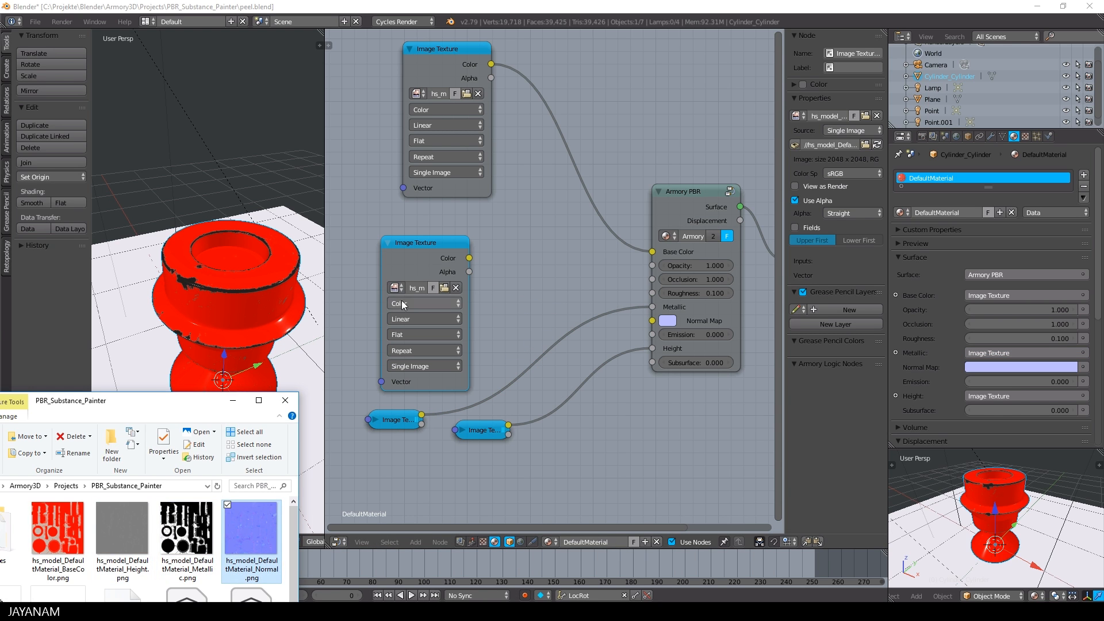
click(425, 303)
click(414, 281)
drag(469, 259, 652, 320)
drag(415, 245, 418, 367)
Add the roughness map from the File Explorer window as a Non-Color Data image texture, connect its Color to Roughness, and collapse the node
click(565, 381)
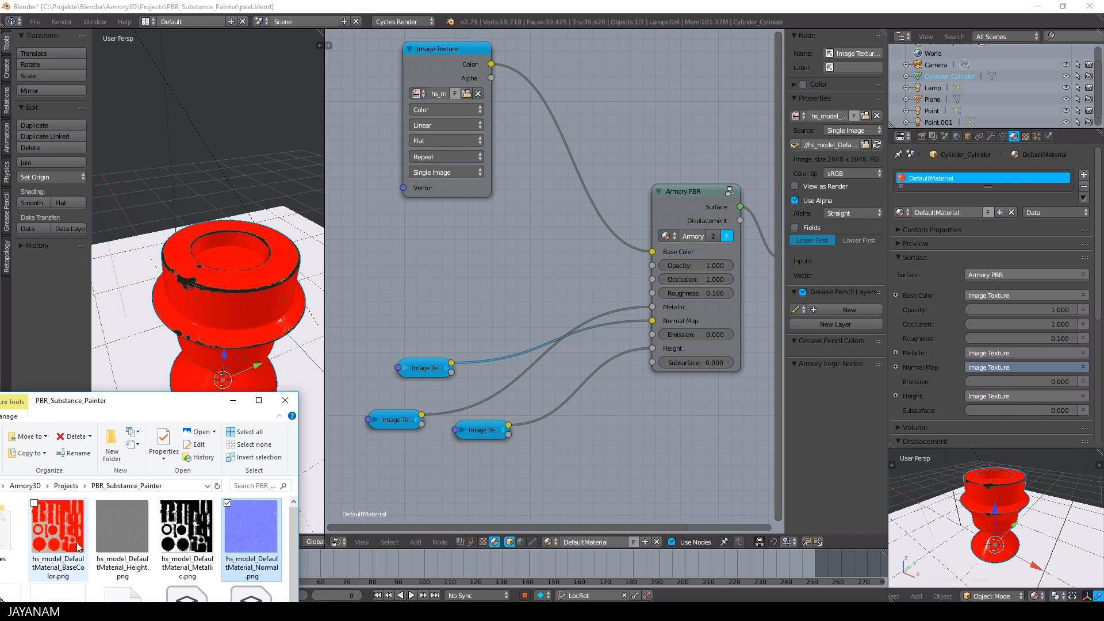
drag(218, 385, 257, 363)
drag(362, 489, 414, 345)
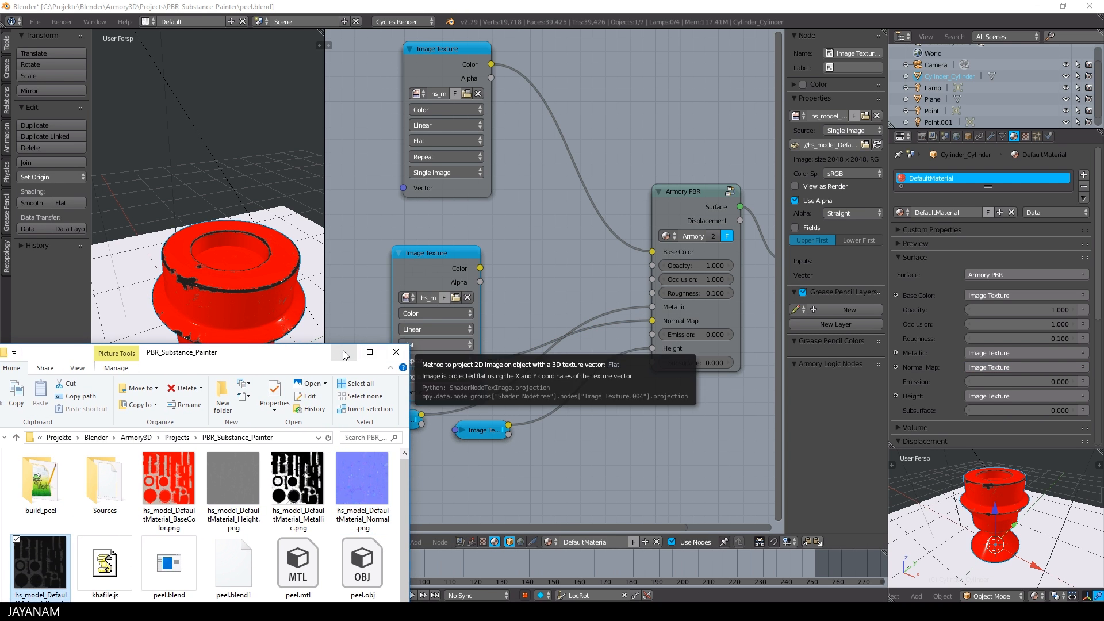
click(423, 312)
click(426, 300)
drag(480, 268, 651, 293)
drag(437, 253, 437, 226)
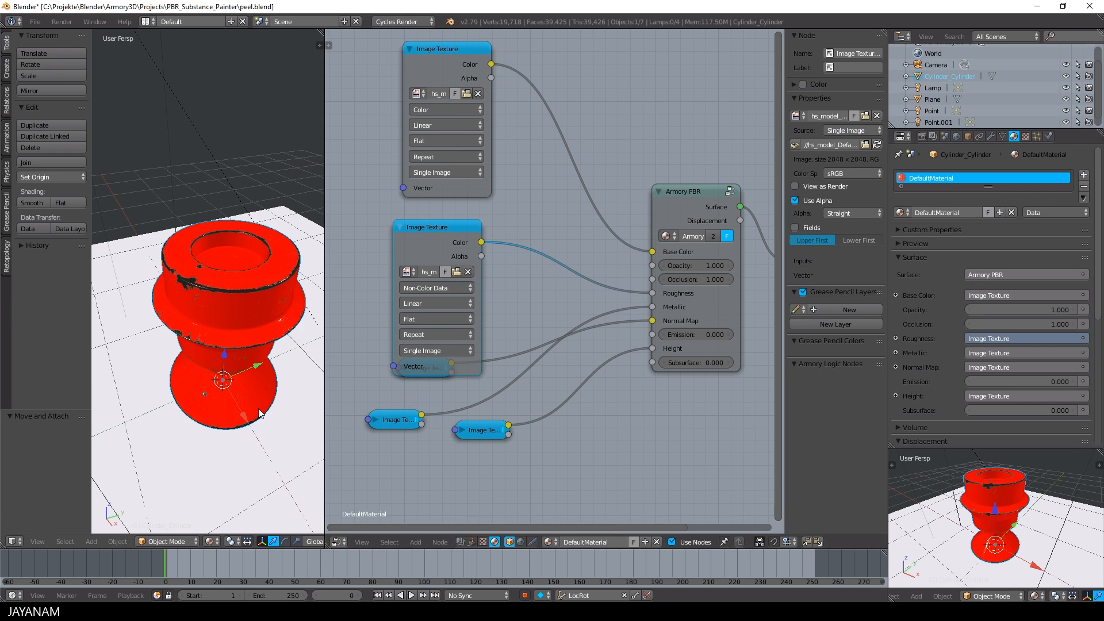
key(h)
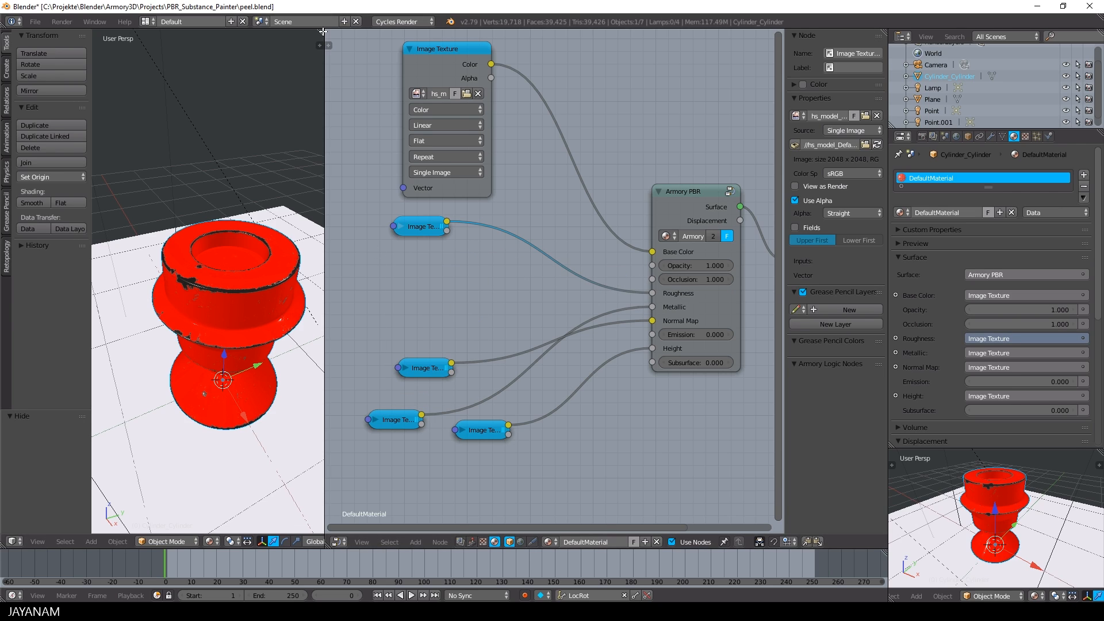
Merge the Node Editor area into the 3D view and display the model in Rendered viewport shading
drag(322, 31, 377, 210)
scroll(547, 345, down, 3)
click(209, 541)
click(233, 472)
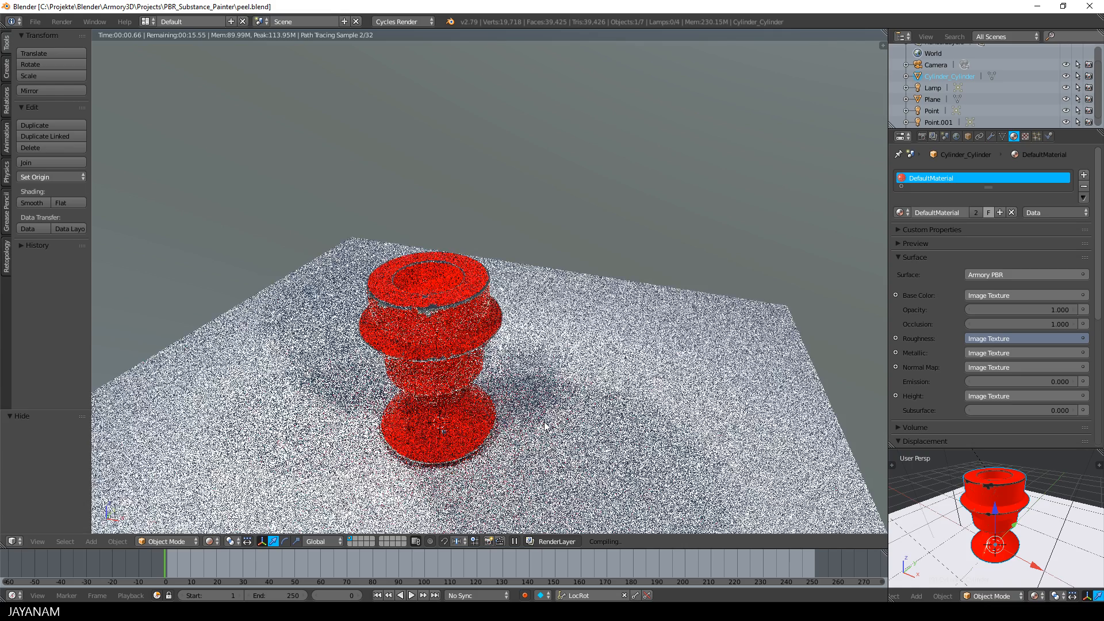
Switch the 3D view out of Rendered shading, preview the scene in the Armory player, and close the player window
click(209, 542)
click(226, 490)
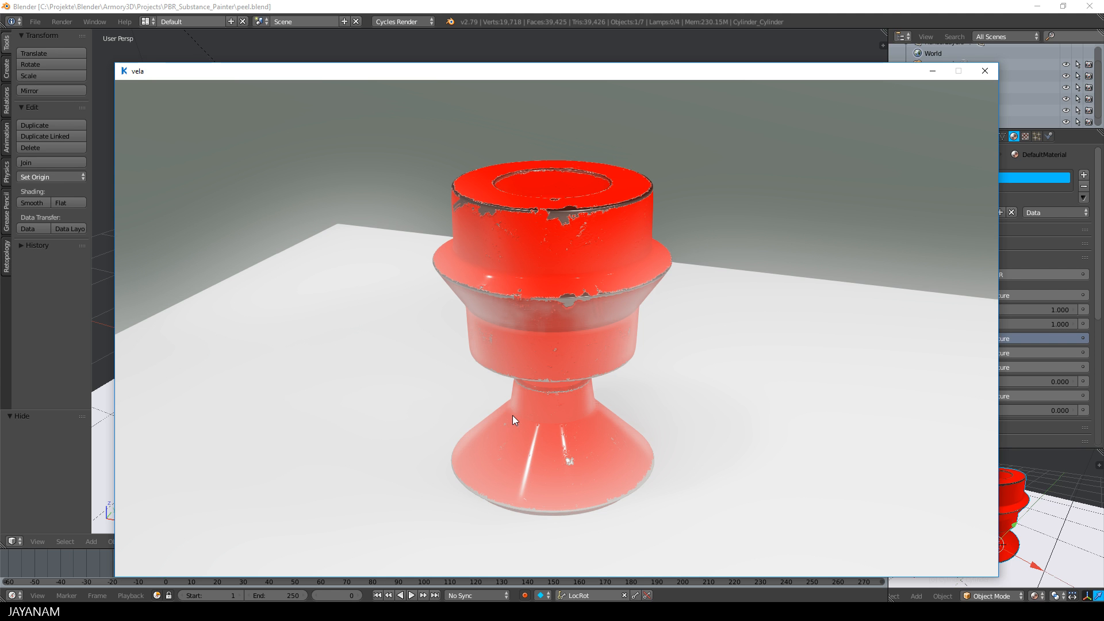
click(986, 71)
Examine the scene's Armory Render Path settings, covering renderer, shadows, global illumination, world, and post-process options such as SSAO, SSR and Bloom
click(921, 137)
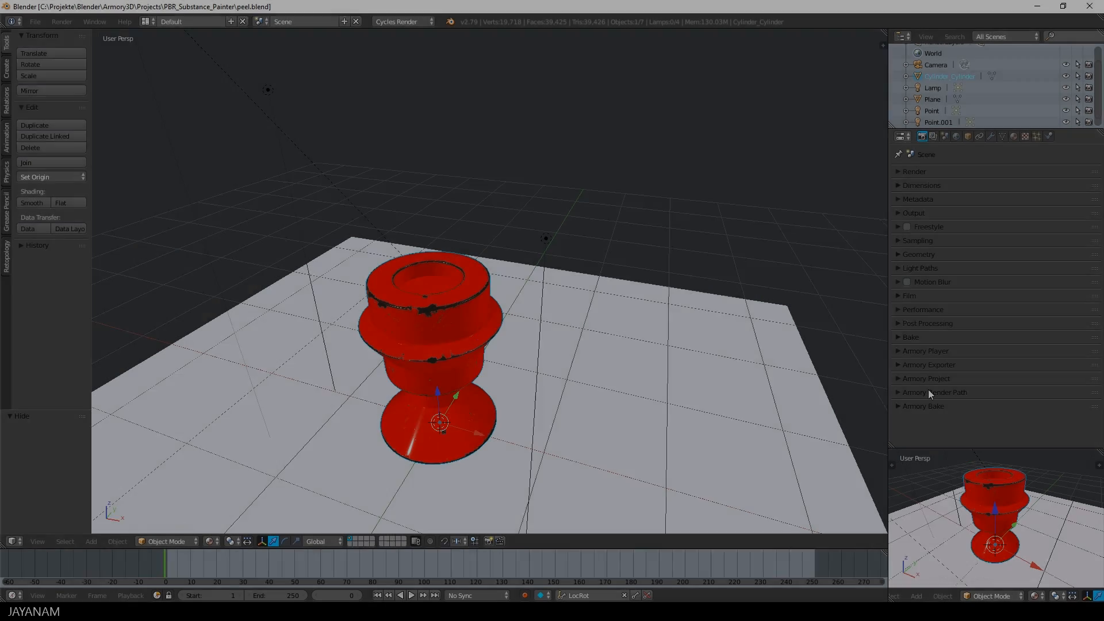
scroll(929, 391, down, 3)
scroll(928, 391, down, 10)
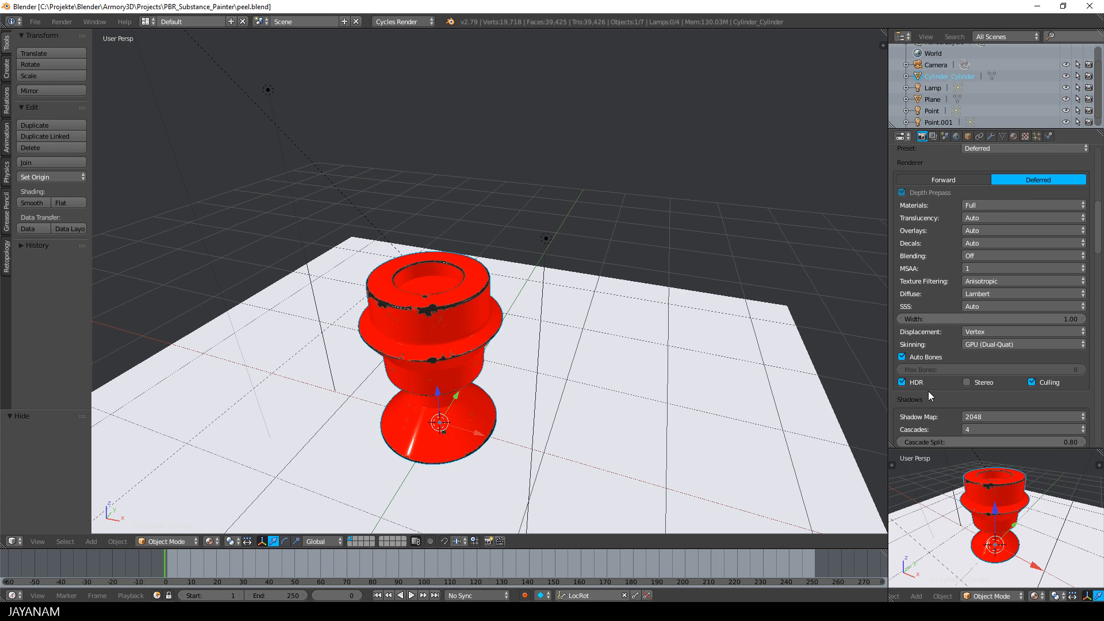
scroll(928, 391, down, 6)
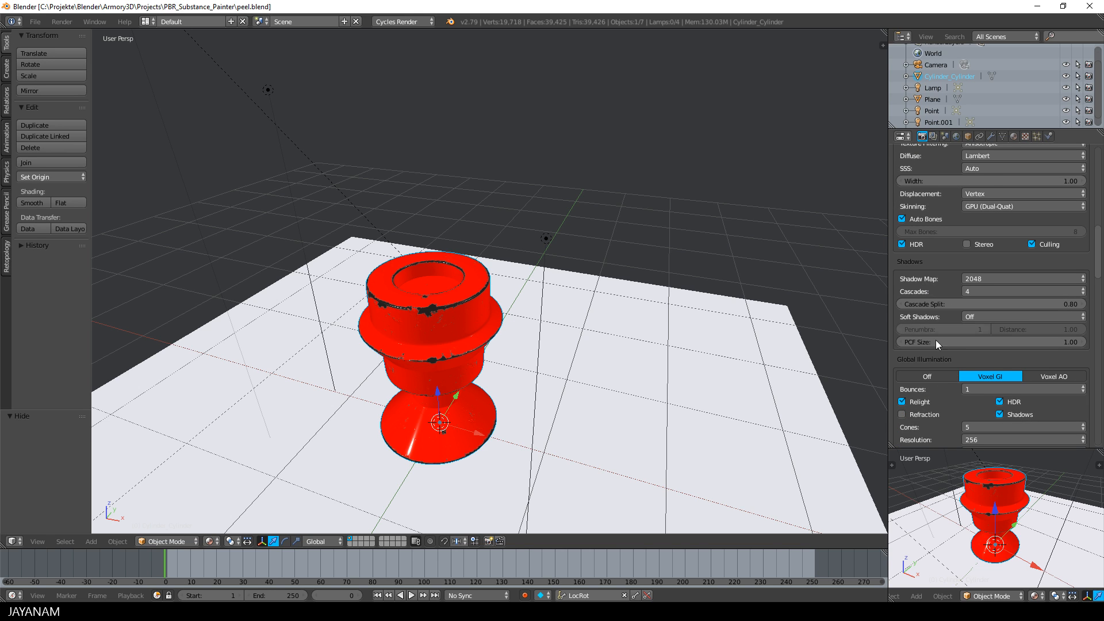
scroll(940, 360, down, 1)
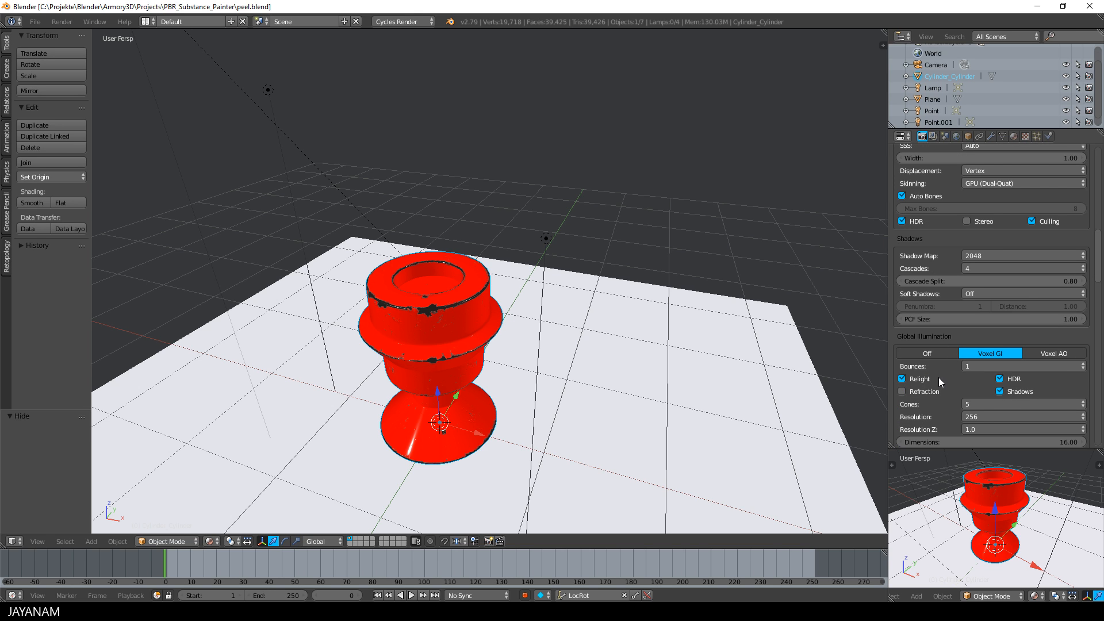
scroll(938, 378, down, 2)
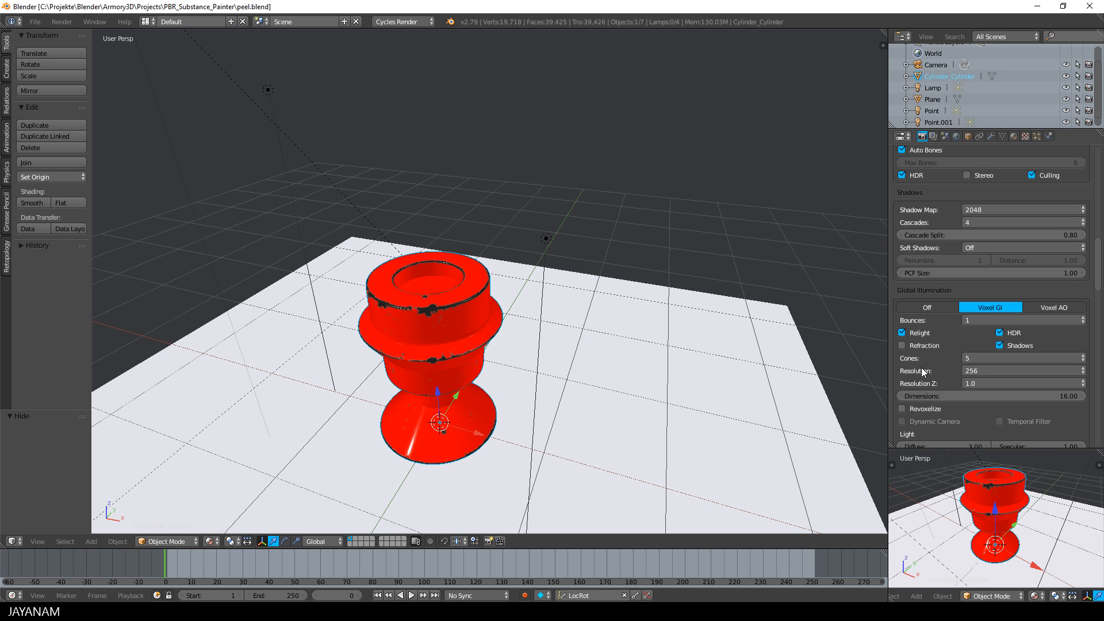
scroll(922, 371, down, 7)
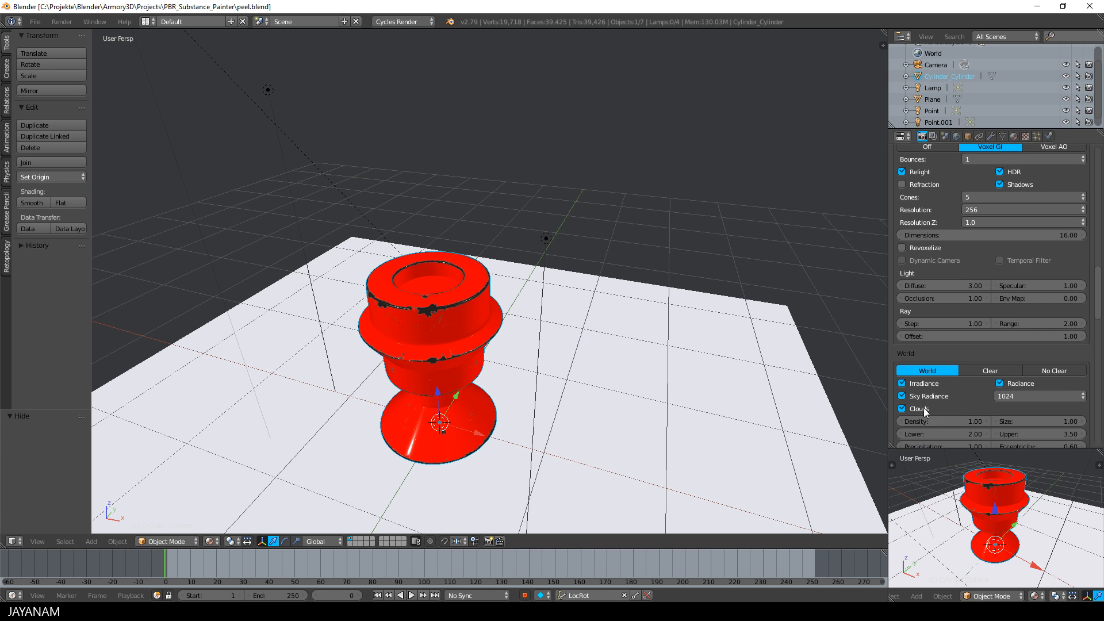
scroll(936, 399, down, 6)
scroll(936, 399, down, 4)
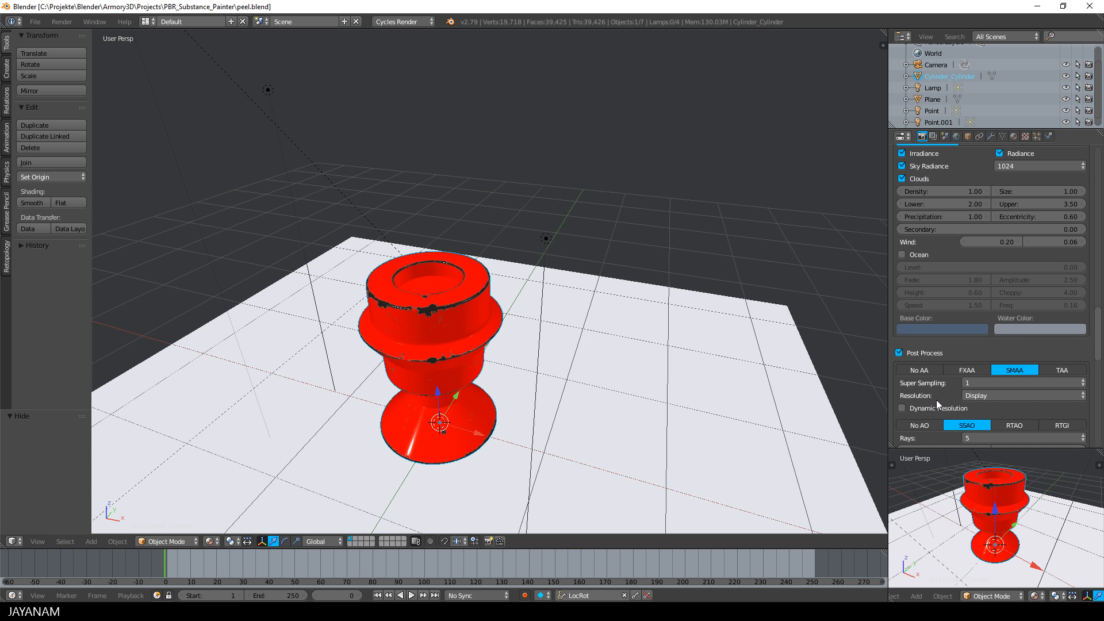
scroll(914, 403, down, 3)
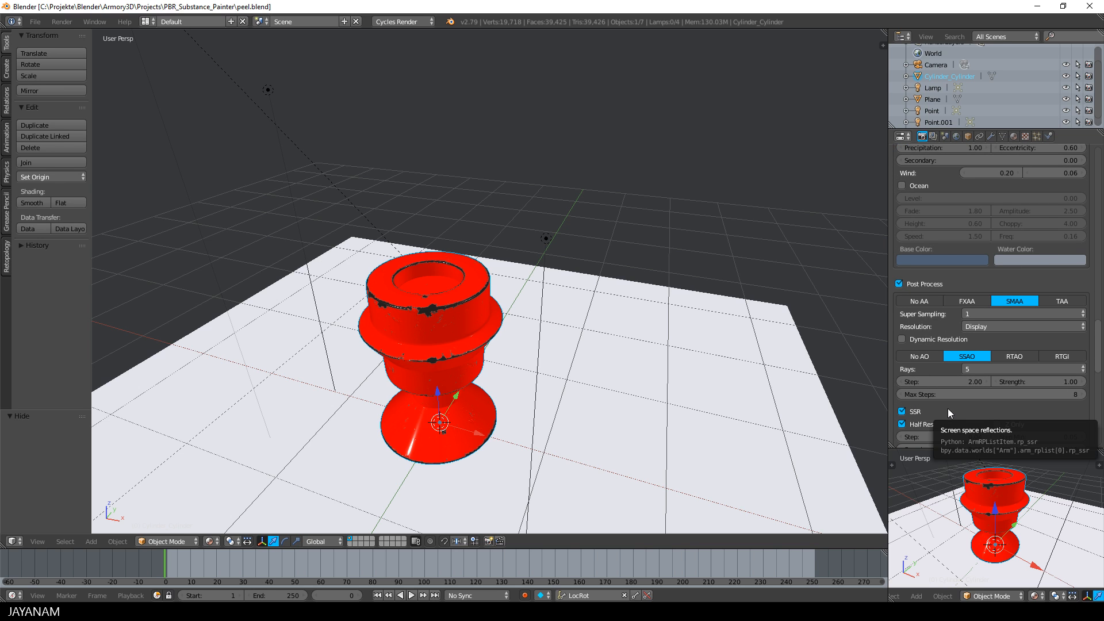
scroll(947, 408, down, 3)
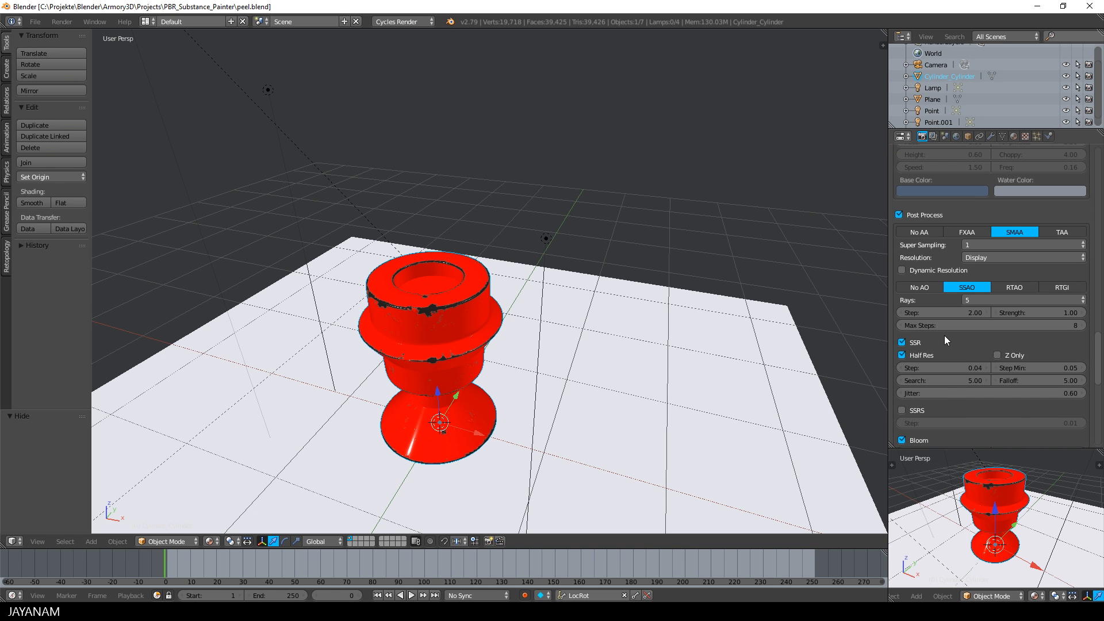
scroll(944, 336, down, 3)
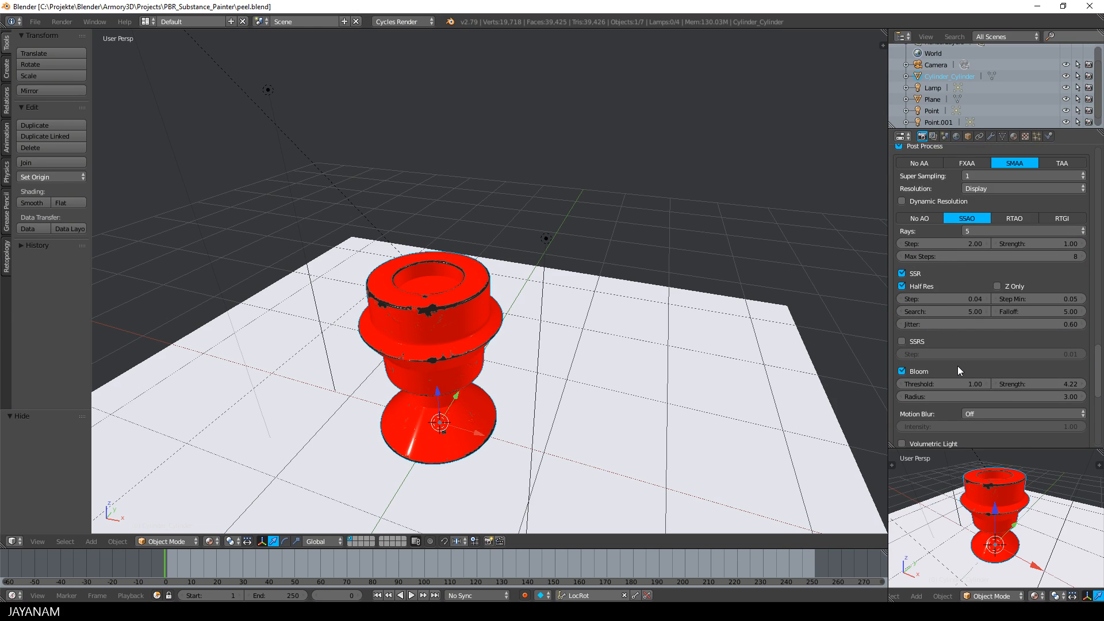
scroll(957, 365, down, 3)
scroll(957, 366, down, 3)
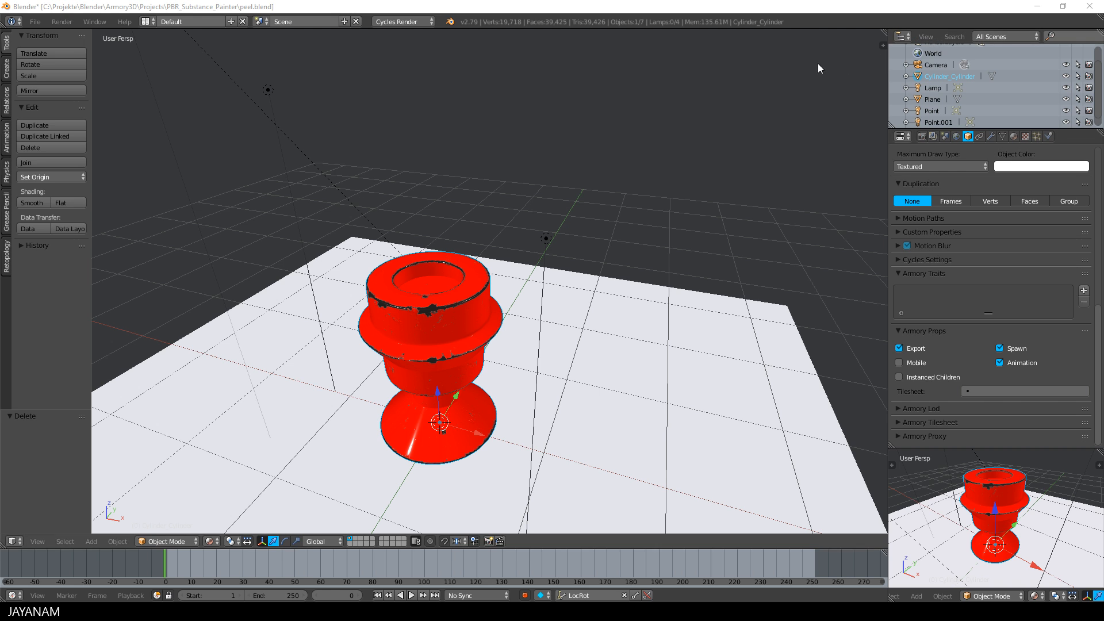
Split the 3D view, turn the new area into a Node Editor for logic nodes, and create a node tree named RotationNT
drag(883, 45, 414, 64)
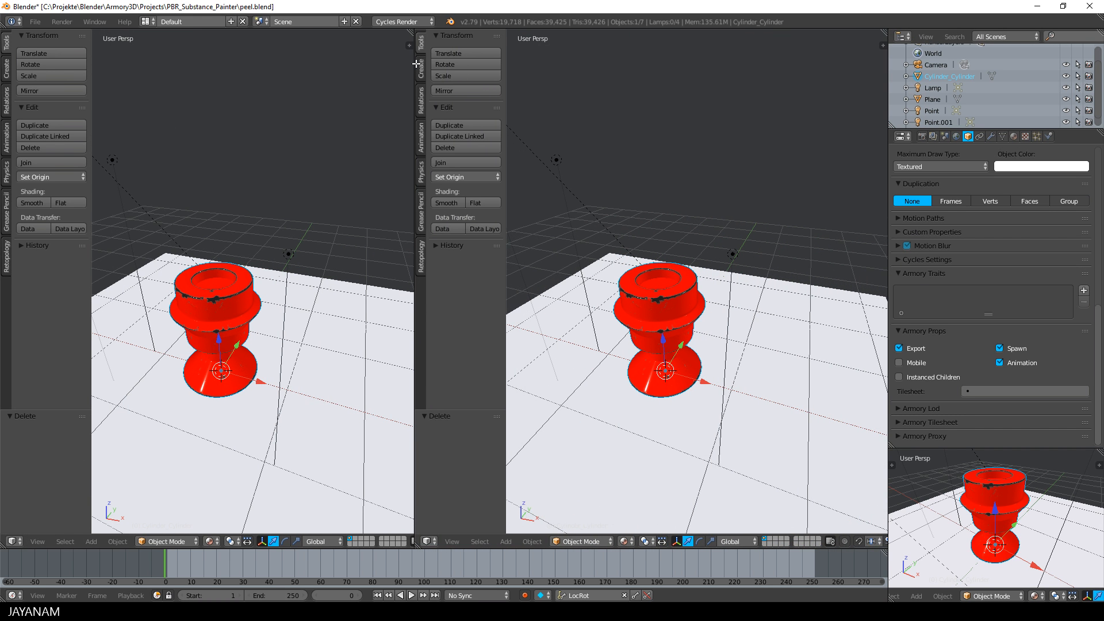
click(428, 542)
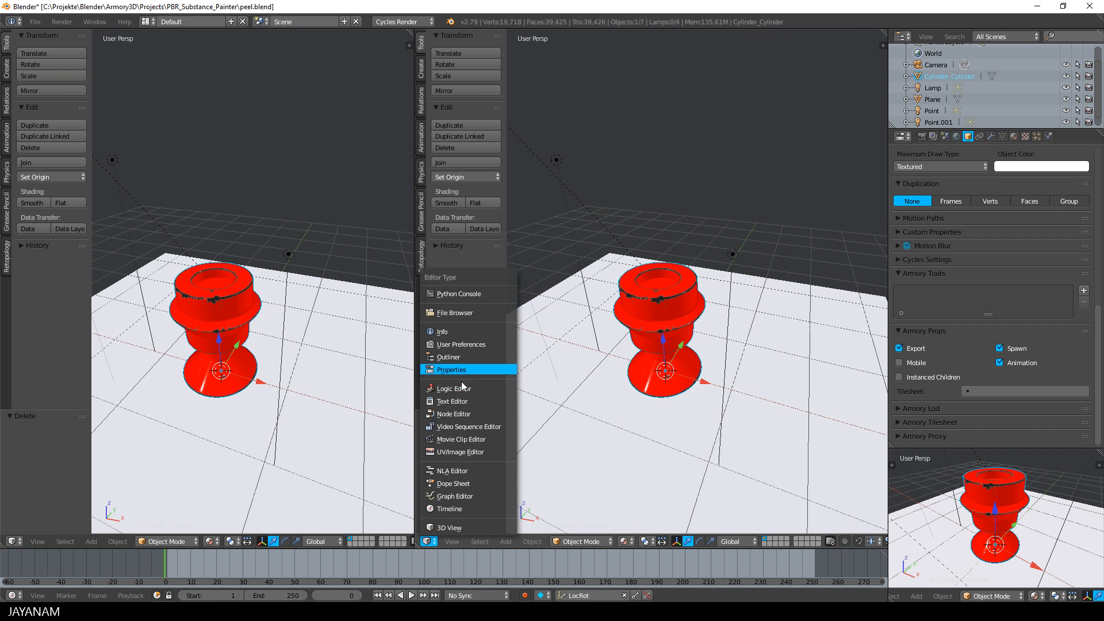
click(496, 403)
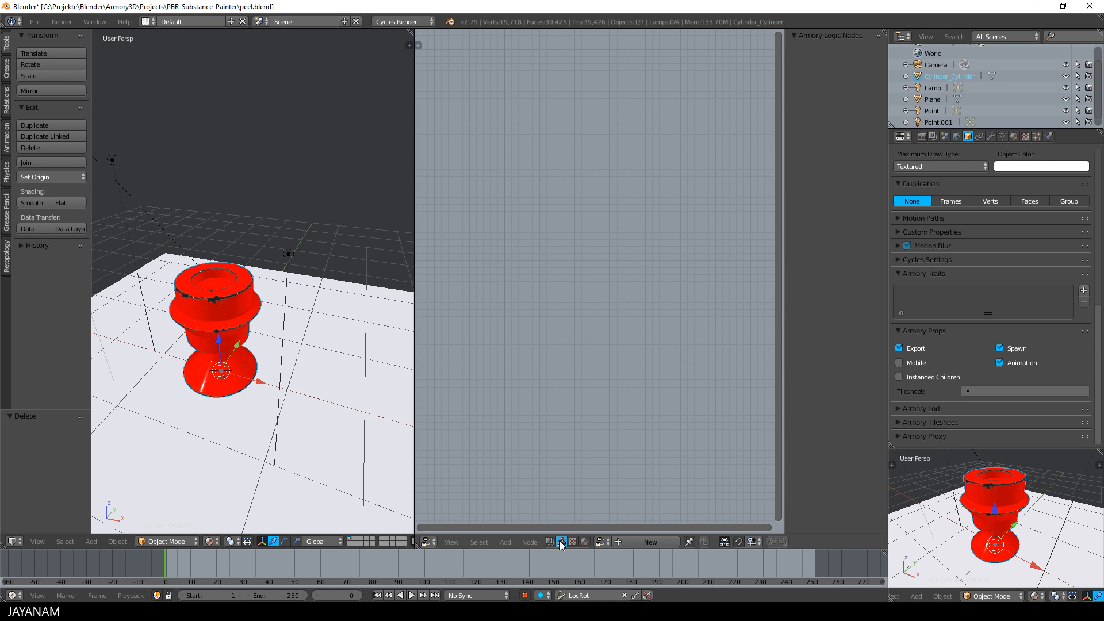
click(642, 541)
click(635, 542)
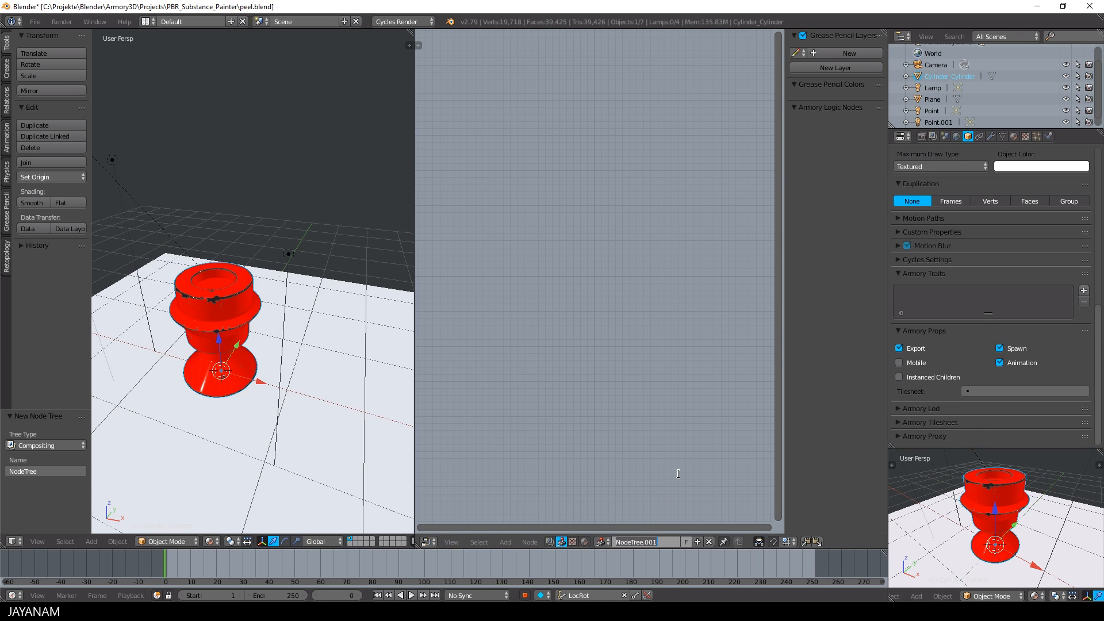
text(RotationNT)
key(Return)
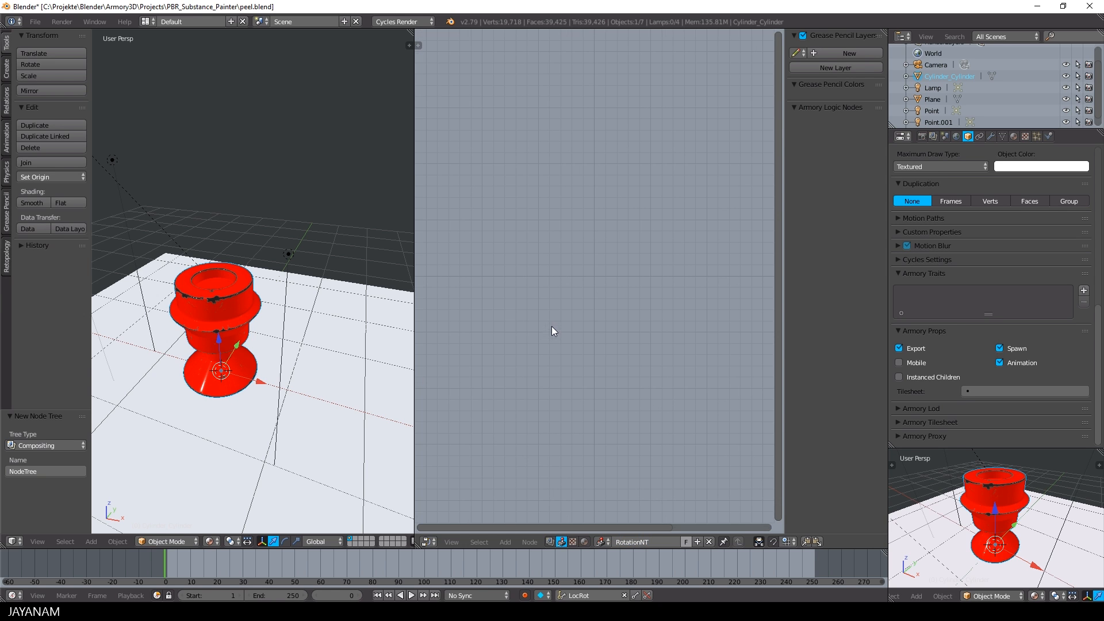
Add an On Update event node to the RotationNT tree
key(shift+a)
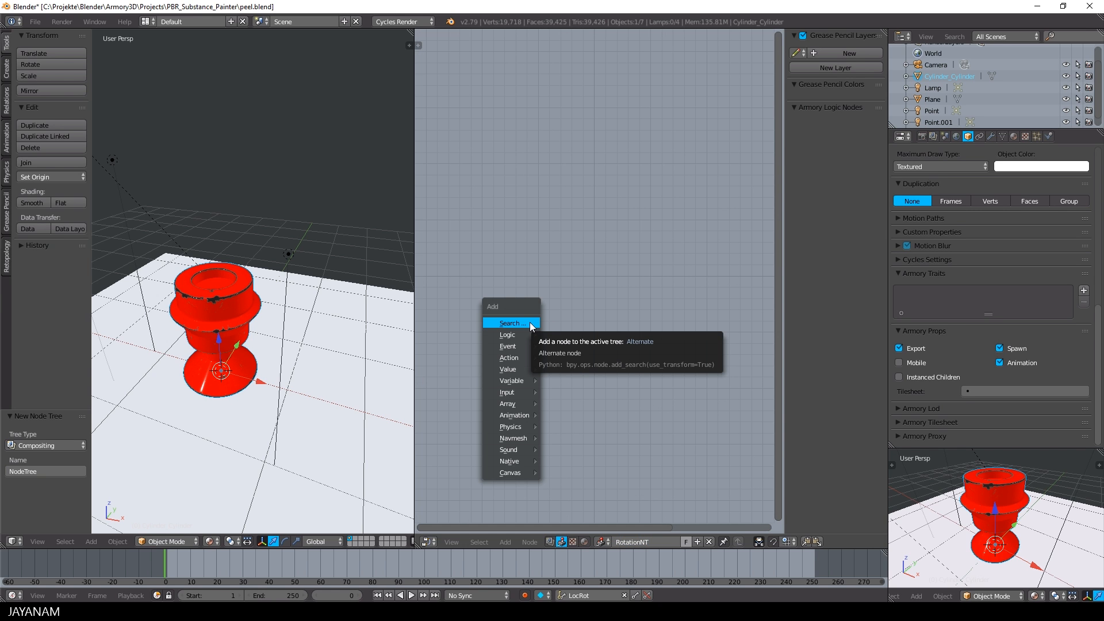
click(529, 323)
text(upda)
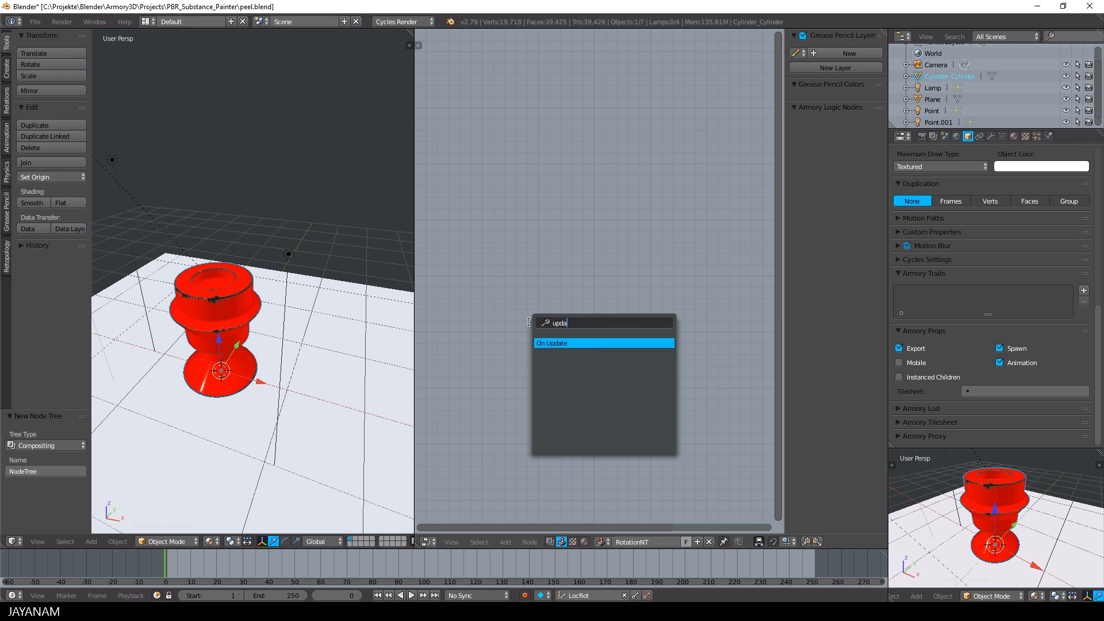
key(Return)
click(530, 322)
Add a Rotate Object node beside On Update and connect On Update's Out to its In socket
key(shift+a)
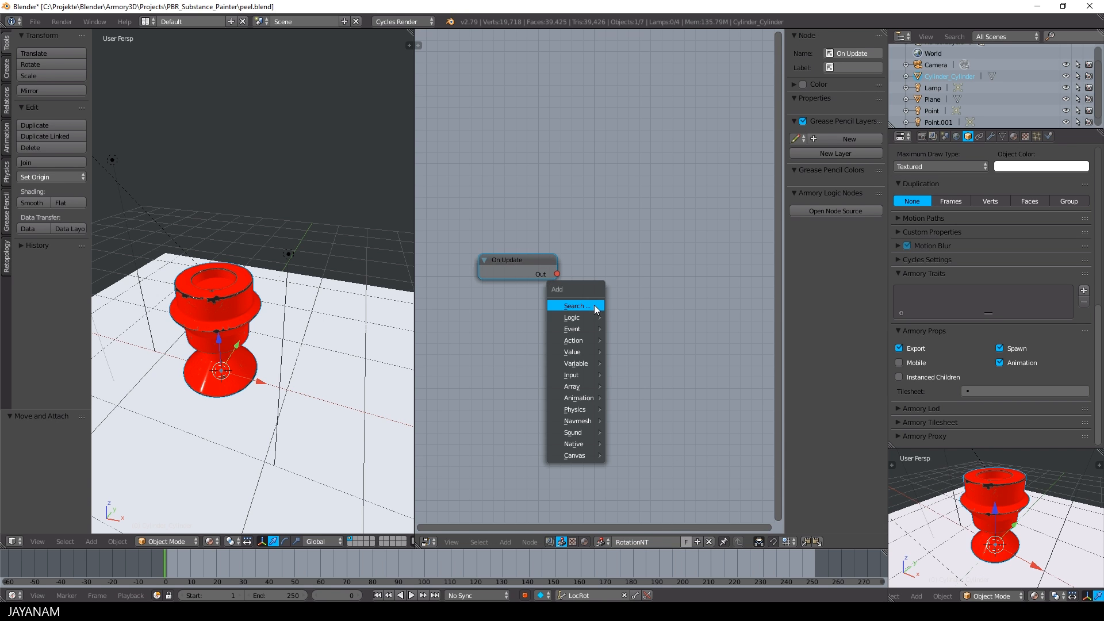
click(593, 305)
text(rota)
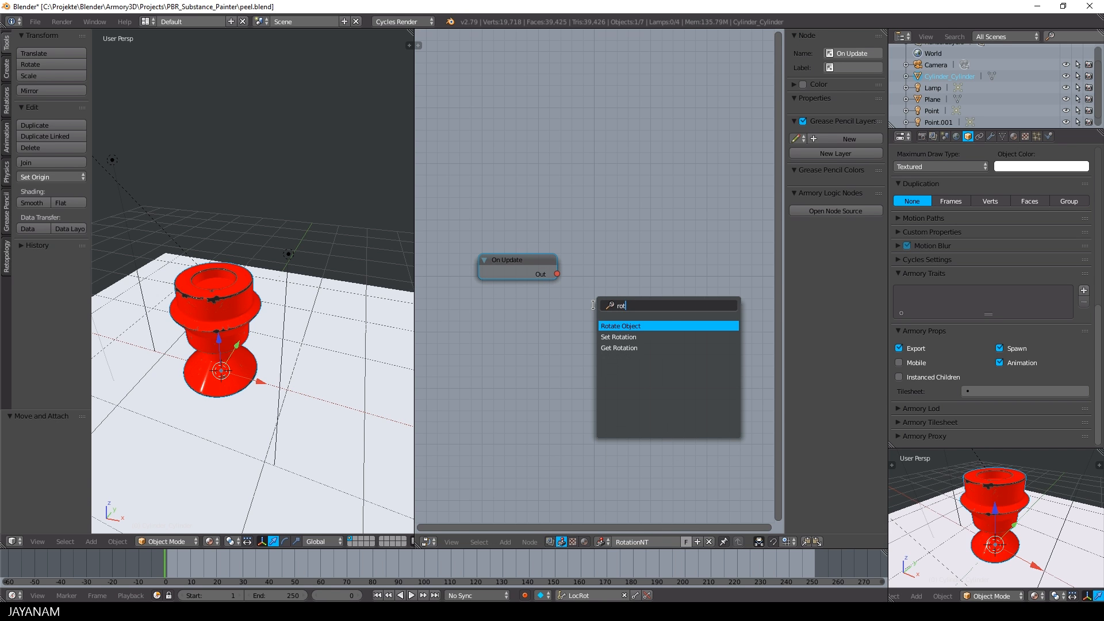
key(Return)
click(616, 259)
drag(558, 274, 618, 290)
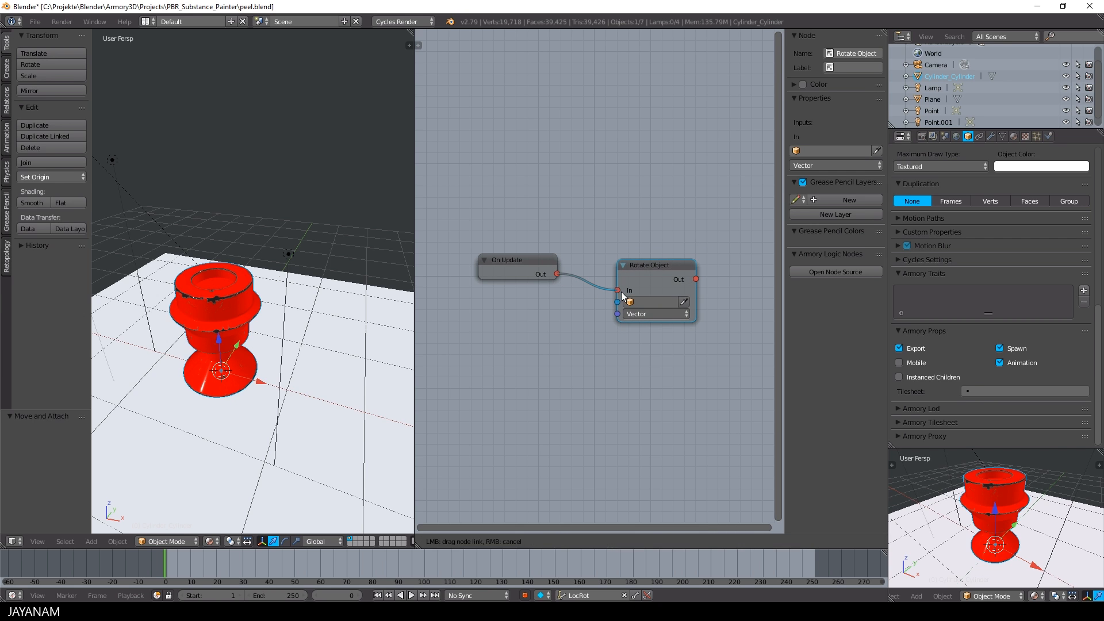
Set the Rotate Object node's vector to 0.001, 0.004 and 0.001, and save the file
click(639, 312)
click(664, 326)
text(0.001)
key(Tab)
text(0.)
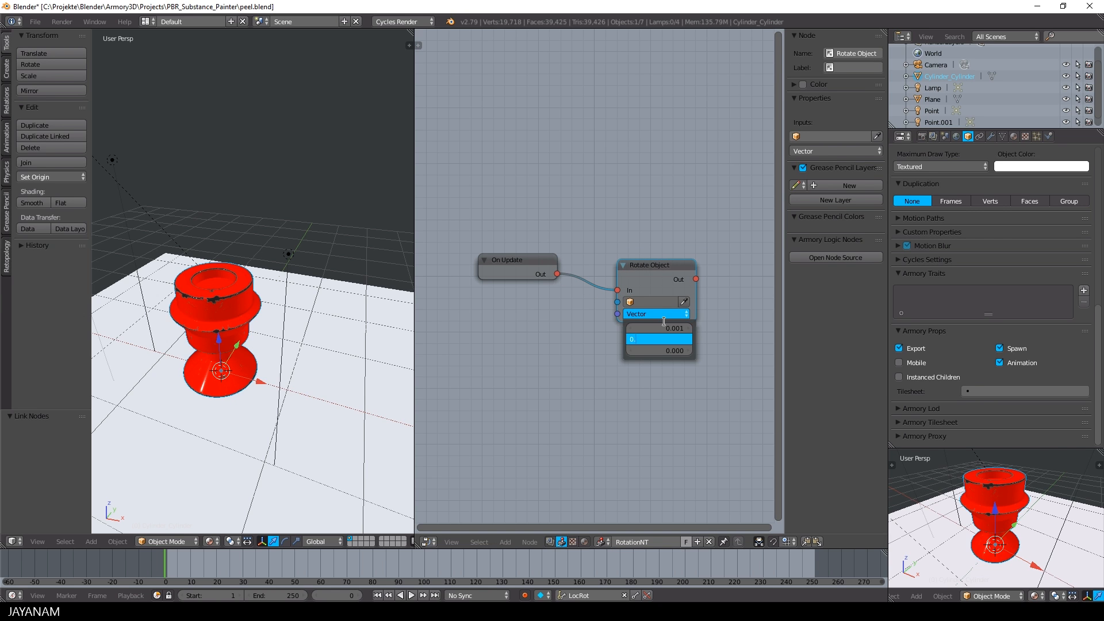
text(004)
key(Tab)
text(0.001)
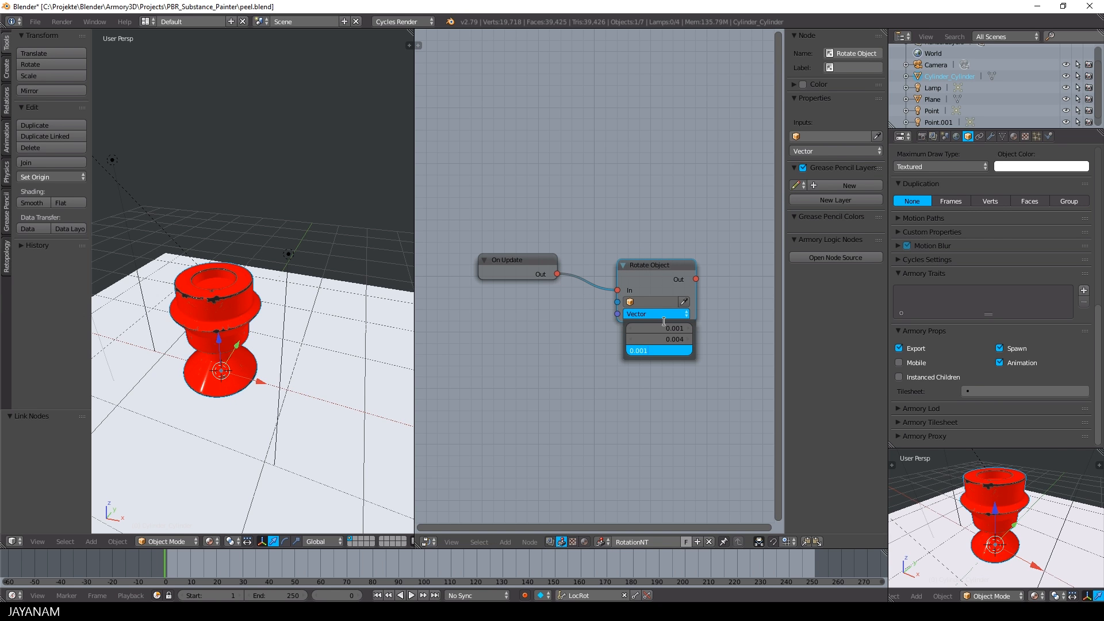
key(ctrl+s)
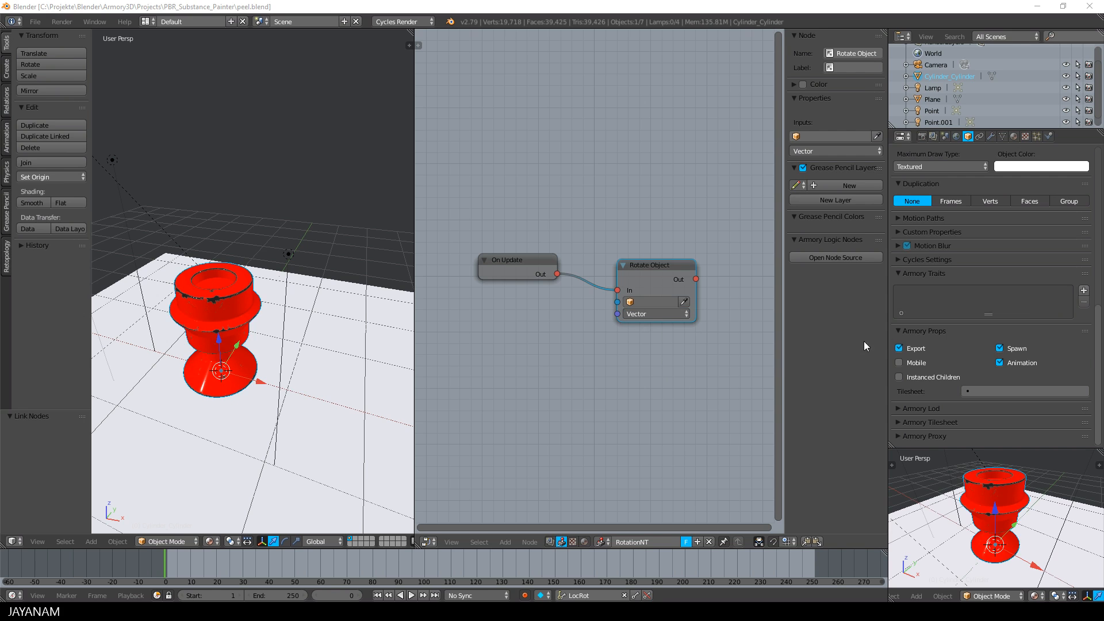
Add a Nodes-type Armory trait using the RotationNT tree to the cylinder object and run the scene in the Armory player
click(1084, 291)
click(1069, 328)
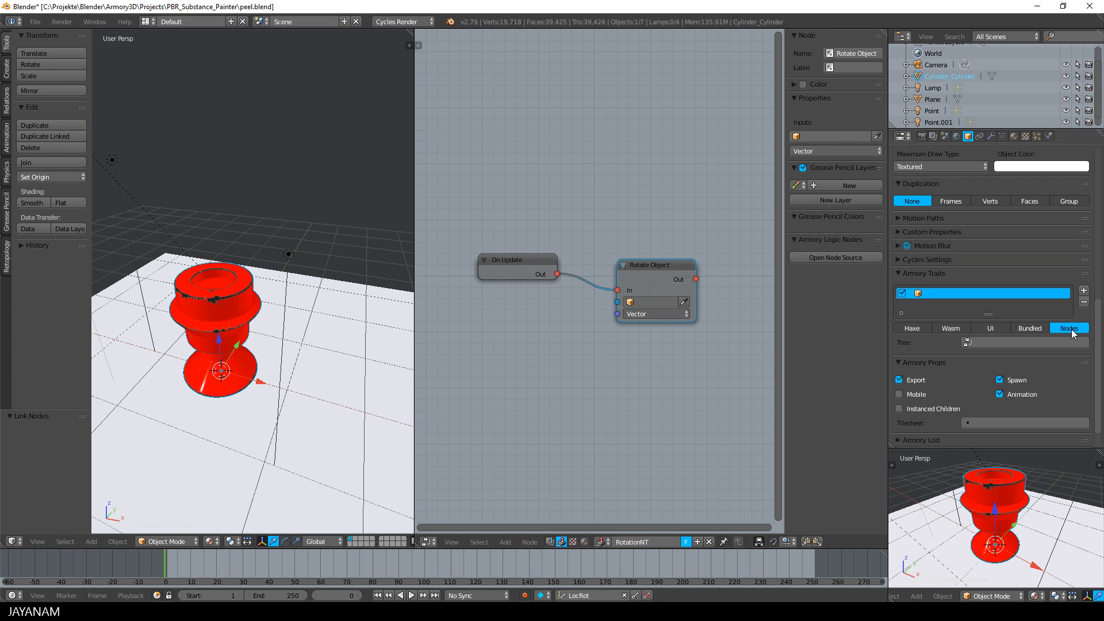
click(1004, 342)
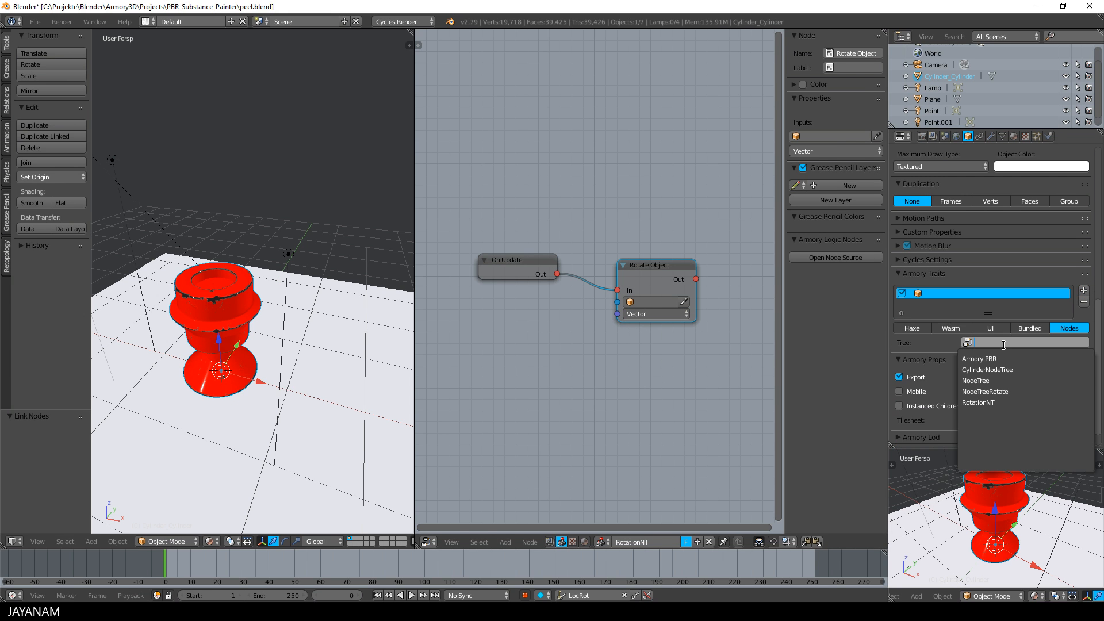
click(1001, 403)
key(F5)
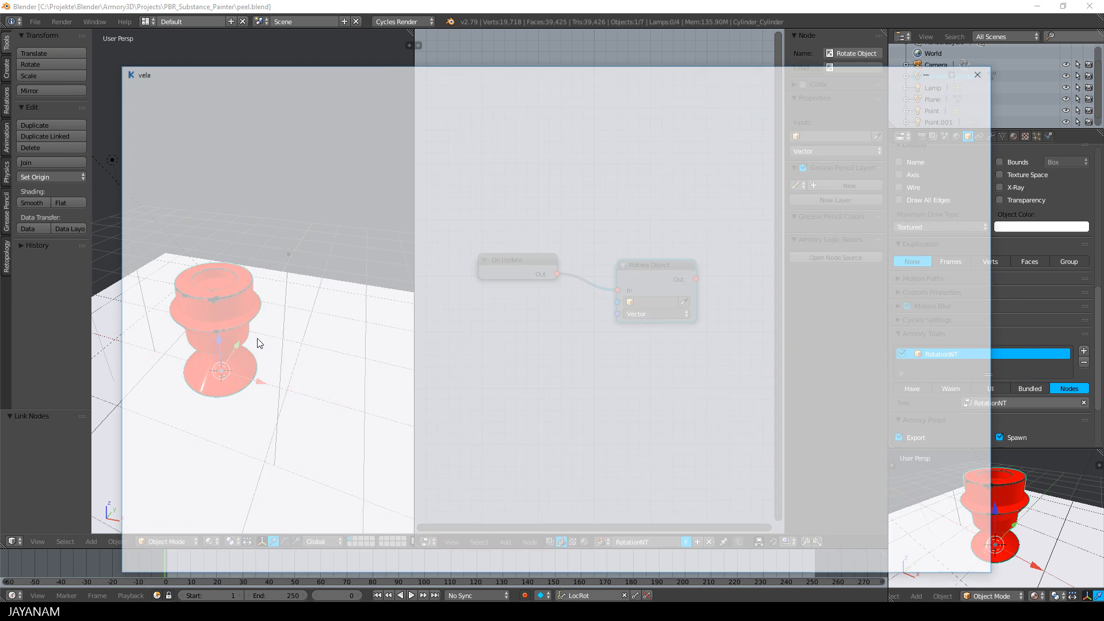